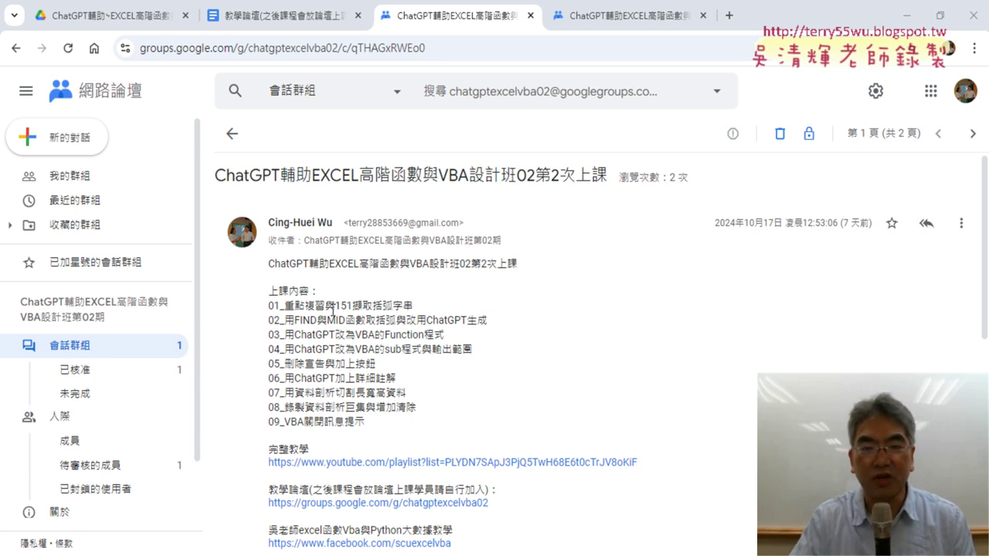
- Highlight the topics on lesson lines 01–06, such as 151擷取括弧字串 and VBA的Function程式
{"action": "left_click_drag", "start_coordinate": [334, 310], "coordinate": [413, 306]}
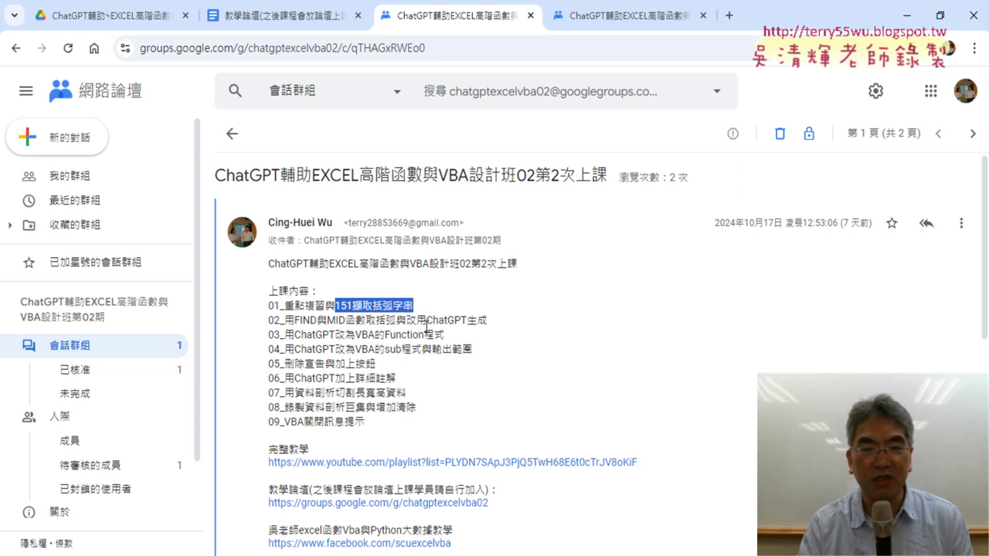
{"action": "left_click_drag", "start_coordinate": [384, 335], "coordinate": [445, 335]}
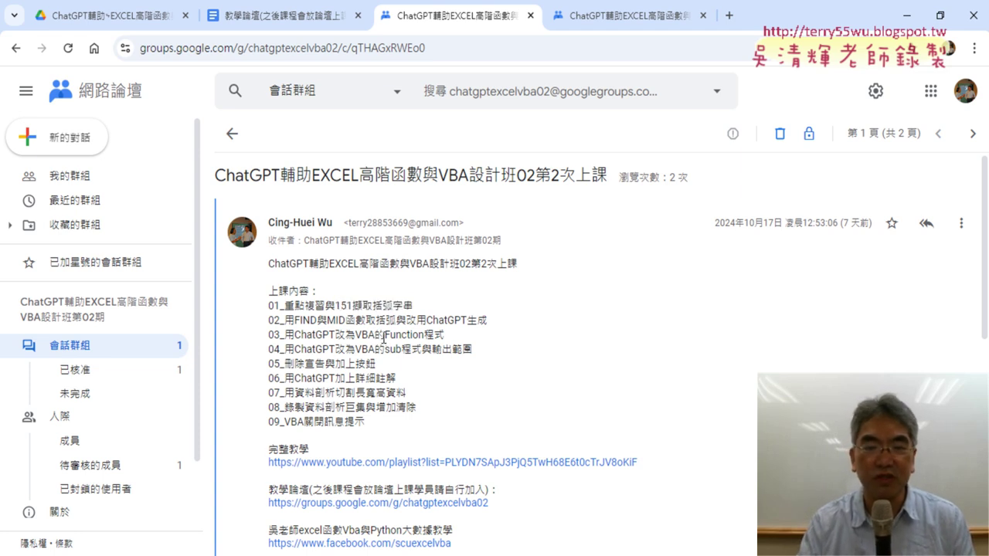
{"action": "left_click_drag", "start_coordinate": [355, 334], "coordinate": [445, 334]}
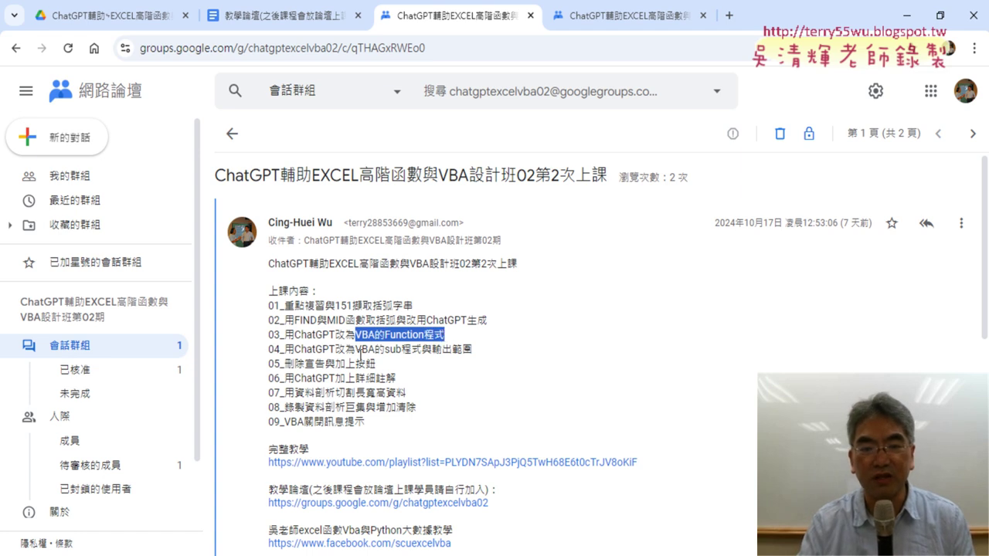
{"action": "mouse_move", "coordinate": [355, 350]}
{"action": "left_mouse_down"}
{"action": "mouse_move", "coordinate": [422, 350]}
{"action": "mouse_move", "coordinate": [410, 349]}
{"action": "left_mouse_up"}
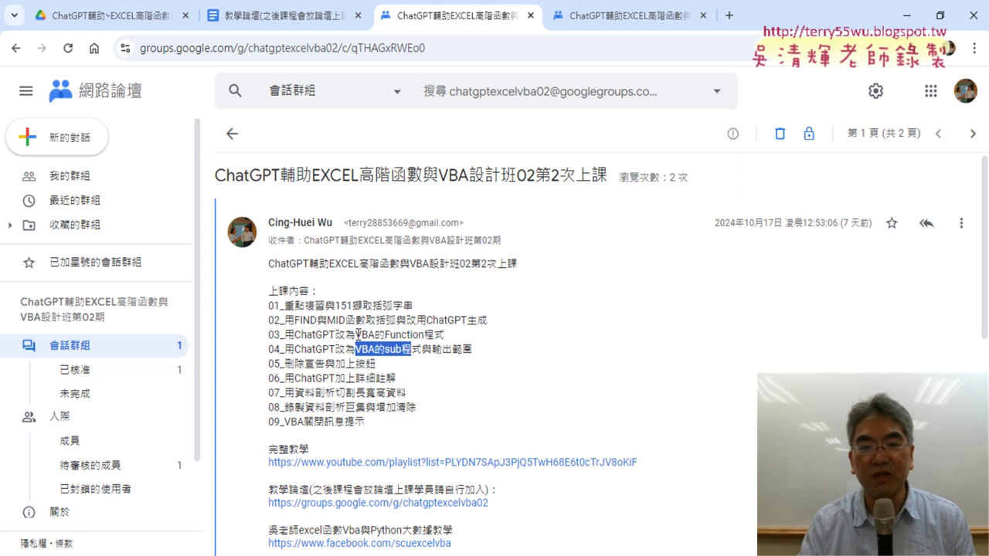
{"action": "left_click_drag", "start_coordinate": [356, 334], "coordinate": [445, 335]}
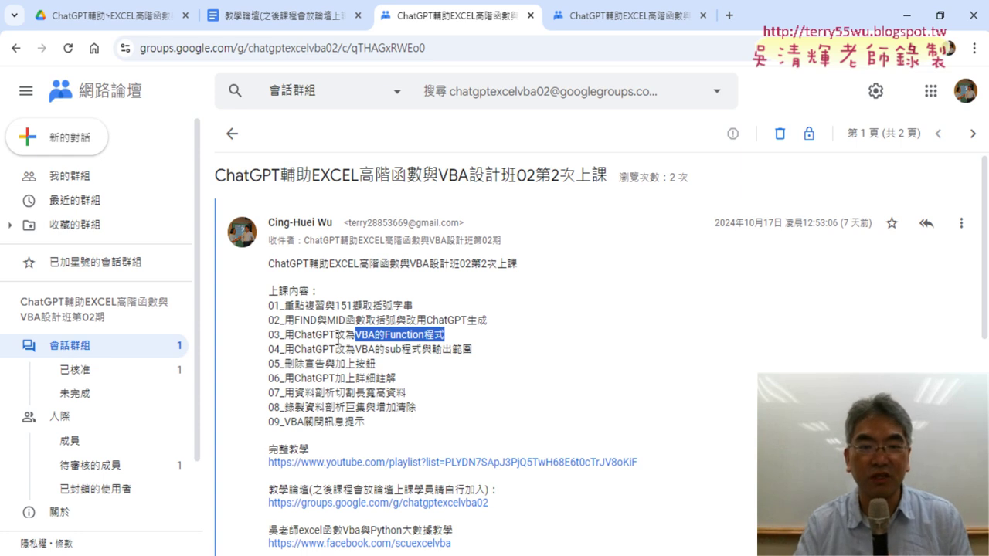
{"action": "left_click_drag", "start_coordinate": [335, 306], "coordinate": [415, 306]}
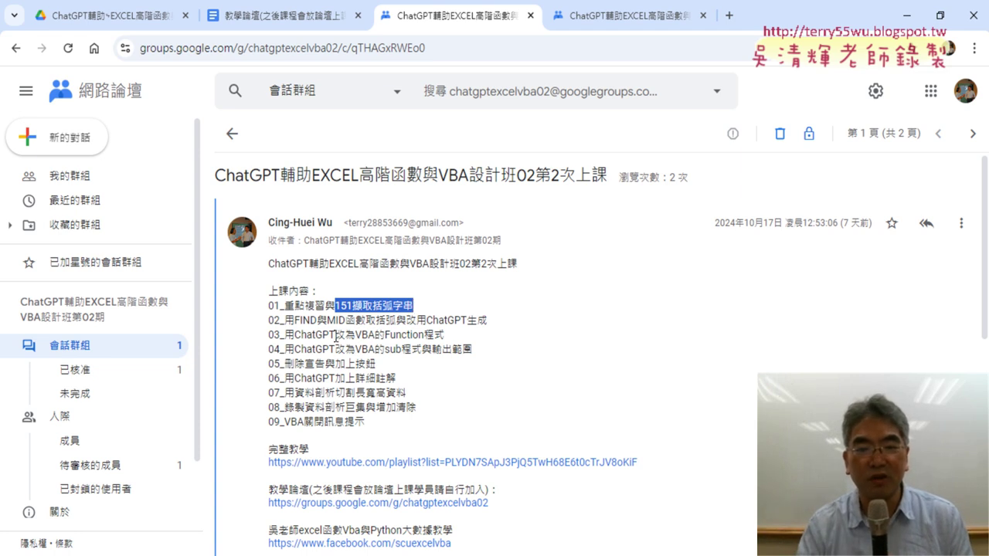
{"action": "left_click_drag", "start_coordinate": [336, 337], "coordinate": [447, 345]}
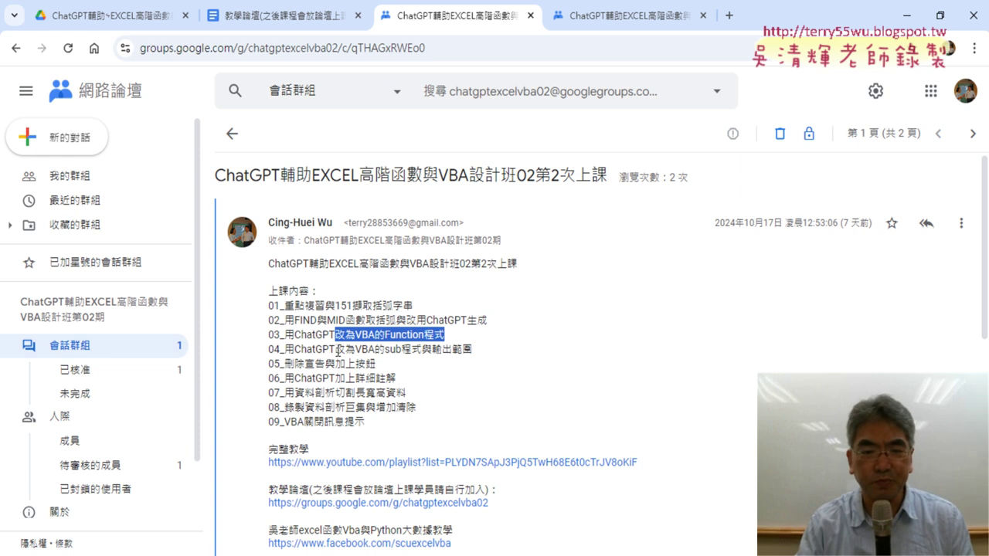
{"action": "left_click_drag", "start_coordinate": [336, 349], "coordinate": [421, 351]}
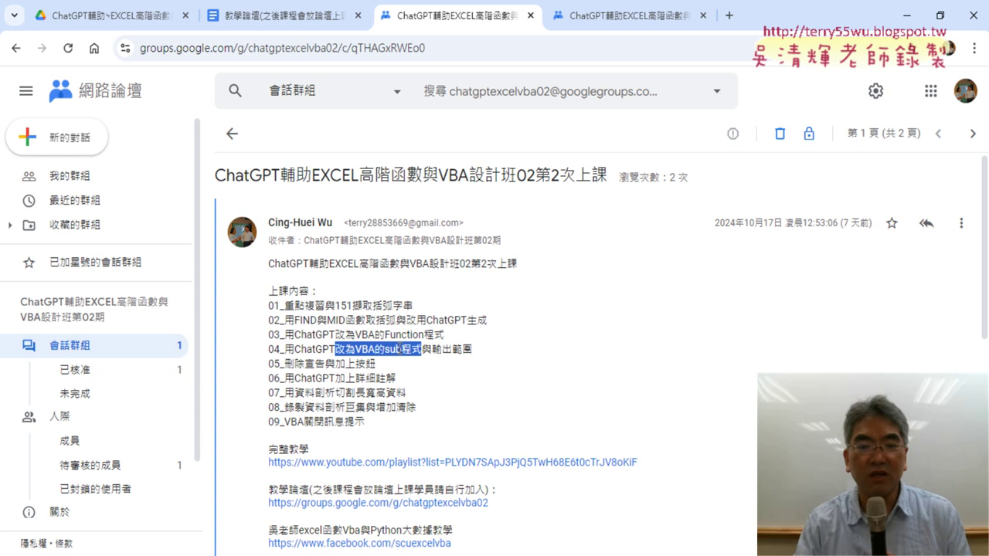
{"action": "left_click_drag", "start_coordinate": [402, 349], "coordinate": [384, 350]}
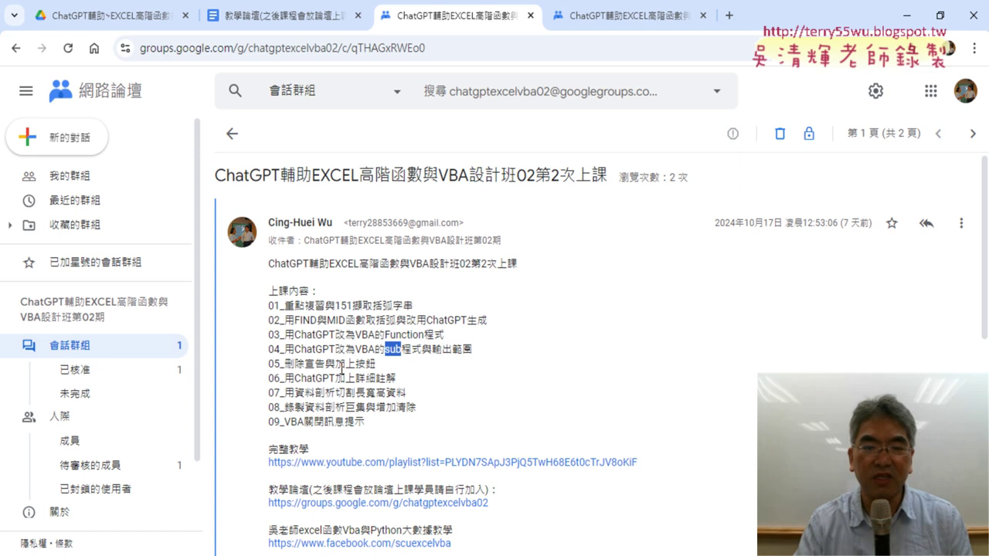
{"action": "left_click_drag", "start_coordinate": [336, 364], "coordinate": [377, 364]}
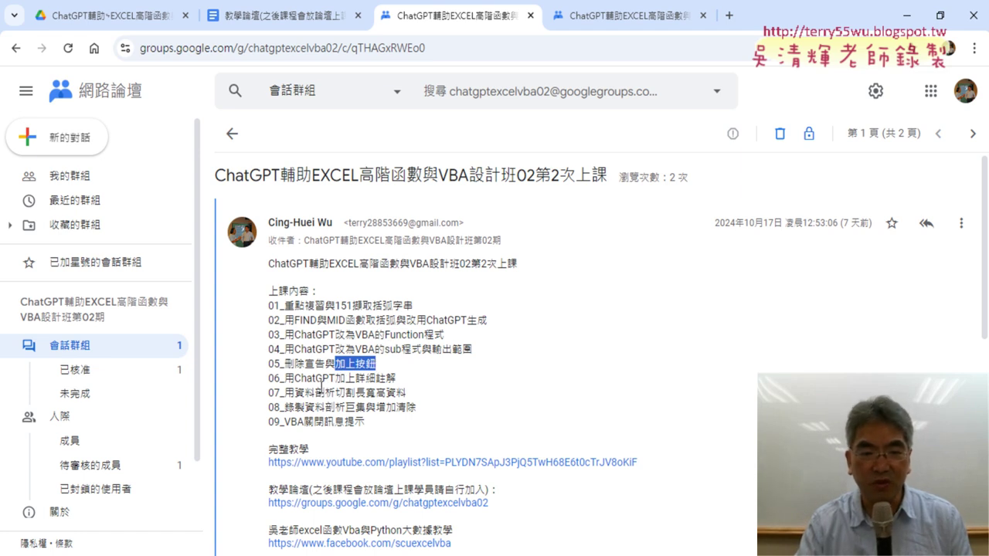
{"action": "left_click_drag", "start_coordinate": [294, 377], "coordinate": [396, 378]}
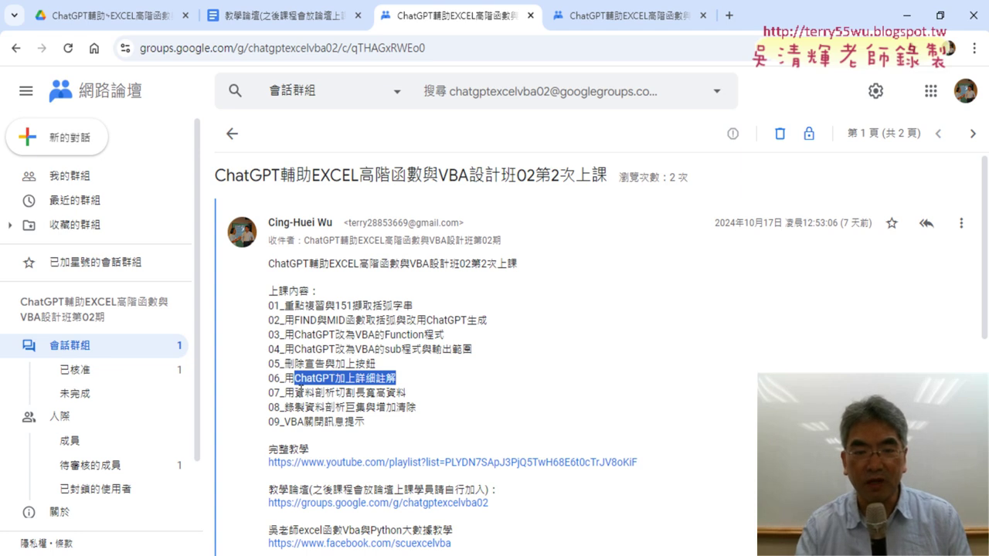
- Highlight topics 資料剖析, 錄製資料剖析巨集 and VBA關閉訊息, then open the full-course YouTube playlist
{"action": "left_click_drag", "start_coordinate": [336, 305], "coordinate": [373, 305]}
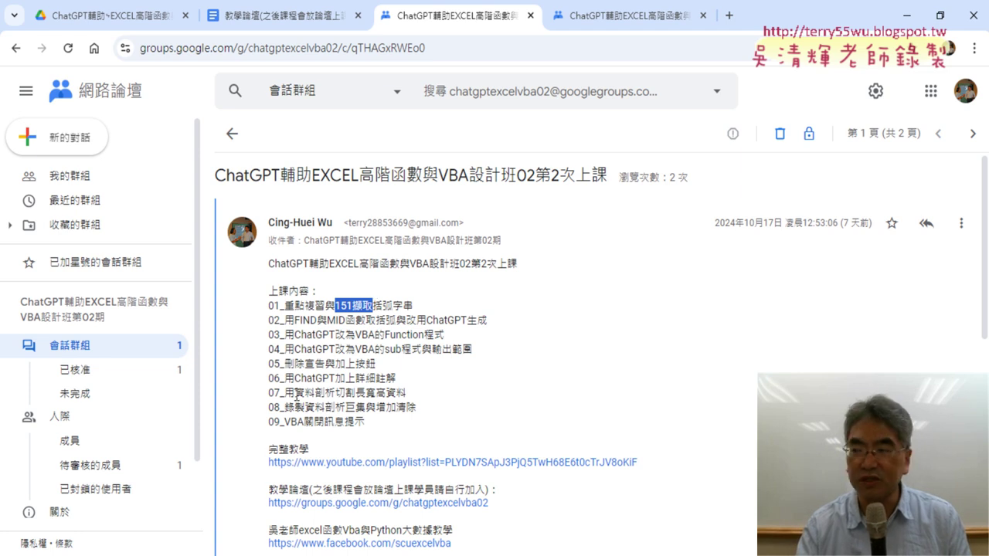
{"action": "left_click_drag", "start_coordinate": [294, 393], "coordinate": [387, 394]}
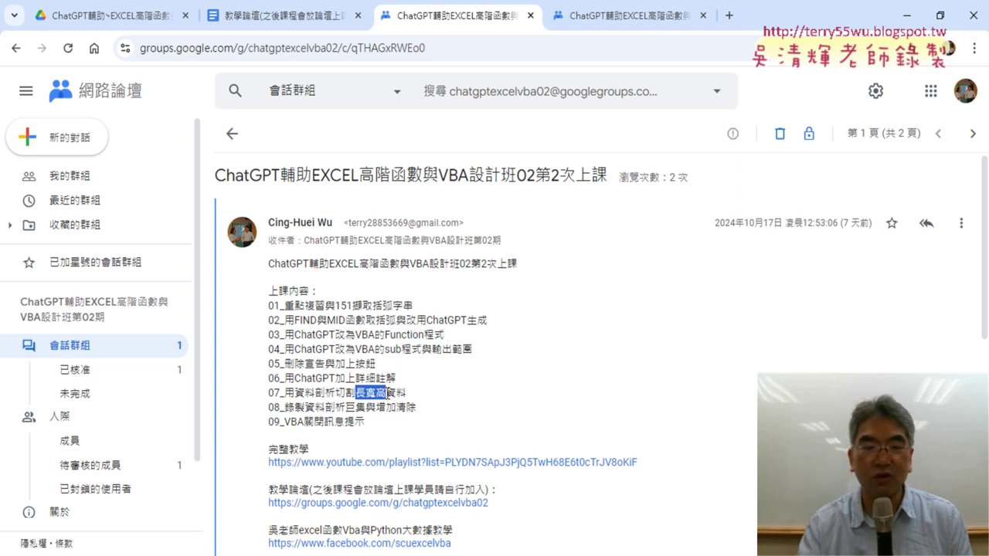
{"action": "mouse_move", "coordinate": [294, 393]}
{"action": "left_mouse_down"}
{"action": "mouse_move", "coordinate": [334, 394]}
{"action": "mouse_move", "coordinate": [325, 408]}
{"action": "mouse_move", "coordinate": [364, 415]}
{"action": "left_mouse_up"}
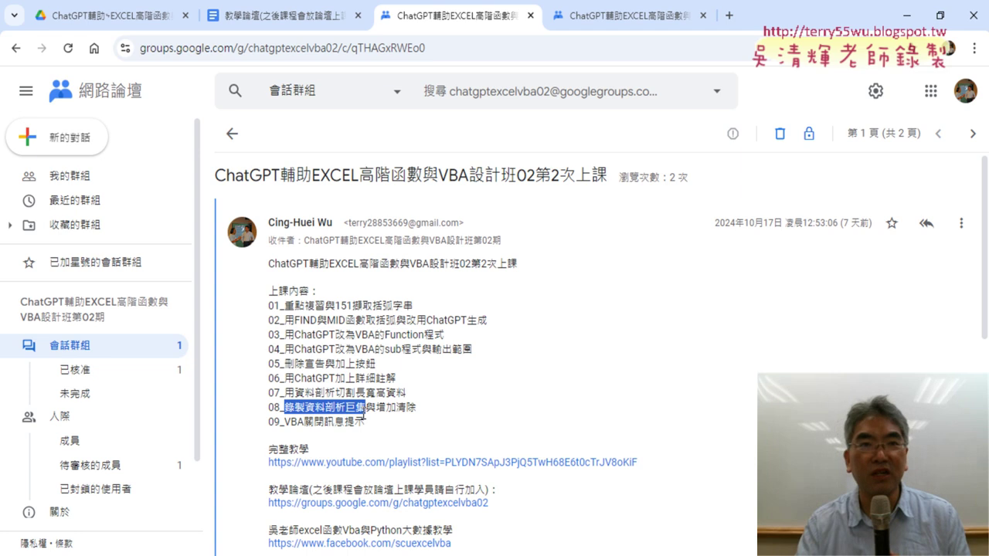
{"action": "left_click_drag", "start_coordinate": [295, 379], "coordinate": [336, 378]}
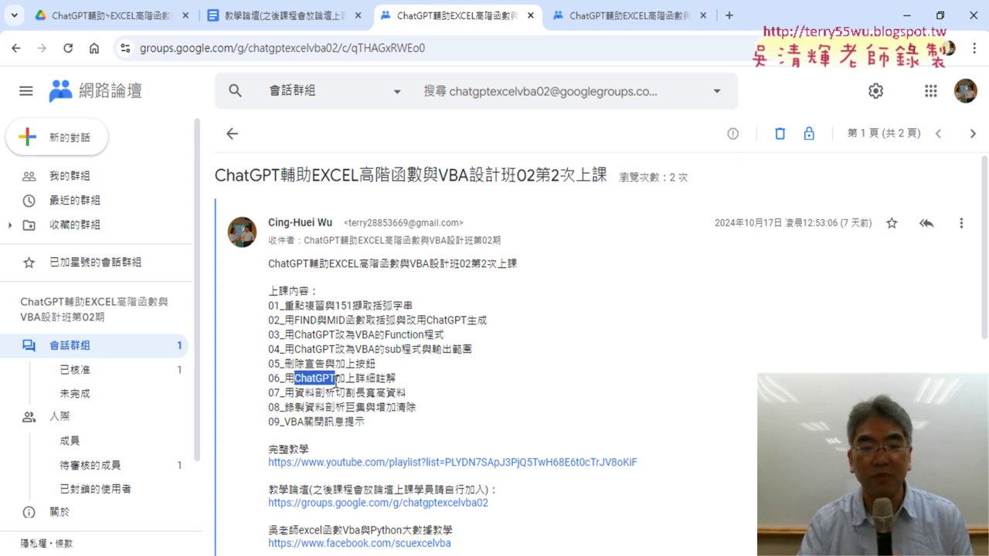
{"action": "left_click_drag", "start_coordinate": [285, 407], "coordinate": [364, 410]}
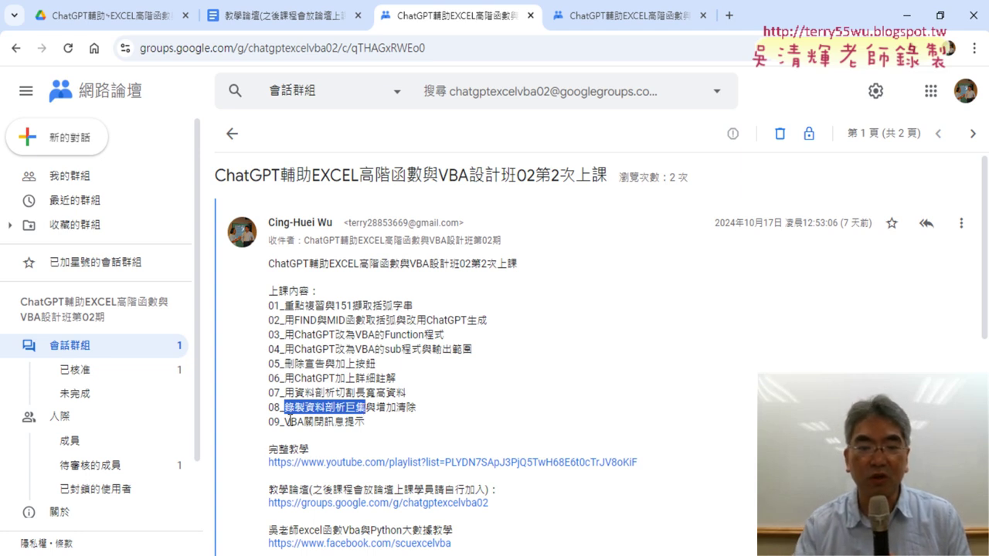
{"action": "left_click_drag", "start_coordinate": [284, 422], "coordinate": [345, 426]}
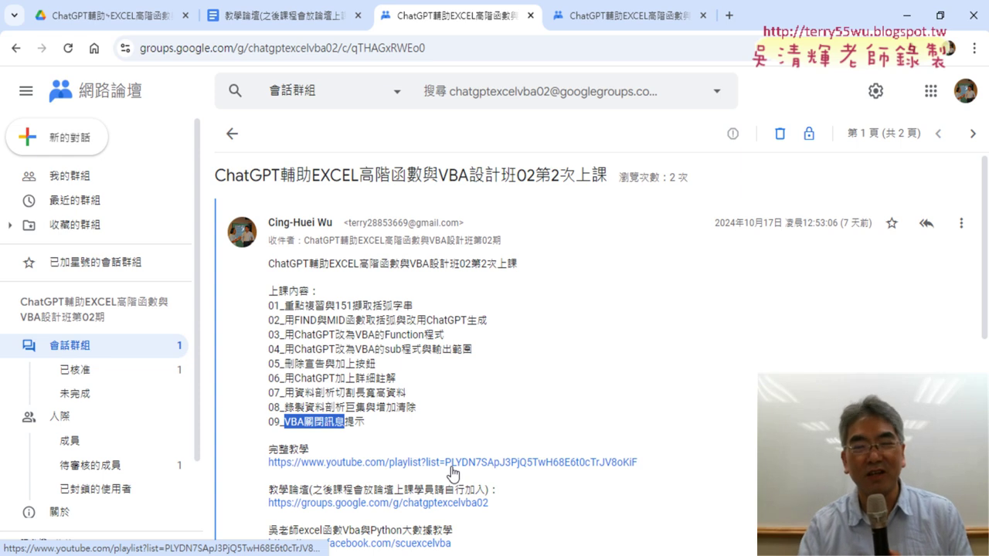
{"action": "left_click", "coordinate": [453, 467]}
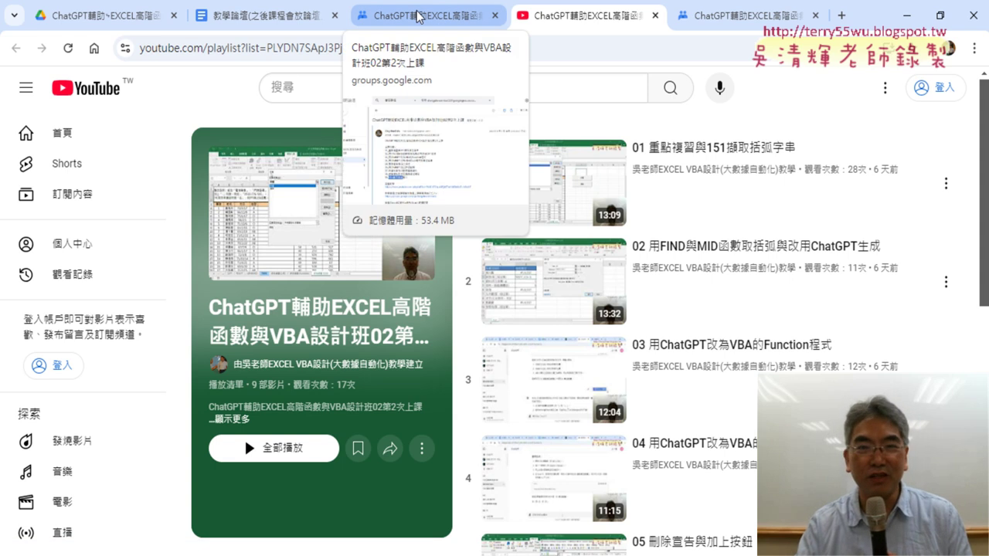
- Return to the Google Groups class post and select lesson titles 01 to 09
{"action": "left_click", "coordinate": [417, 15]}
{"action": "mouse_move", "coordinate": [384, 425]}
{"action": "left_mouse_down"}
{"action": "mouse_move", "coordinate": [271, 363]}
{"action": "mouse_move", "coordinate": [273, 306]}
{"action": "left_mouse_up"}
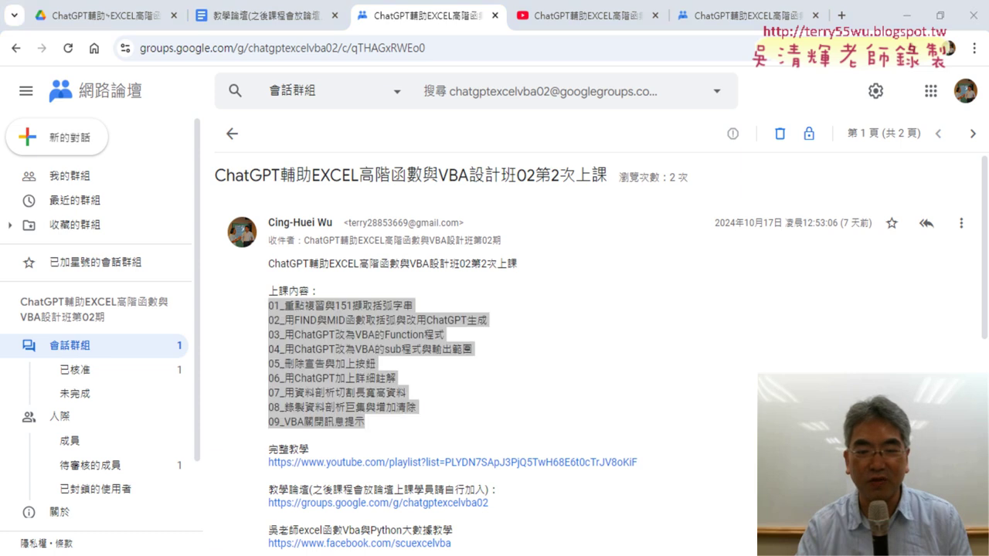
- Bring File Explorer forward and select 101(如何留下中英文中的中文).xlsx in the 01文字與資料函數 folder
{"action": "key", "text": "alt+Tab"}
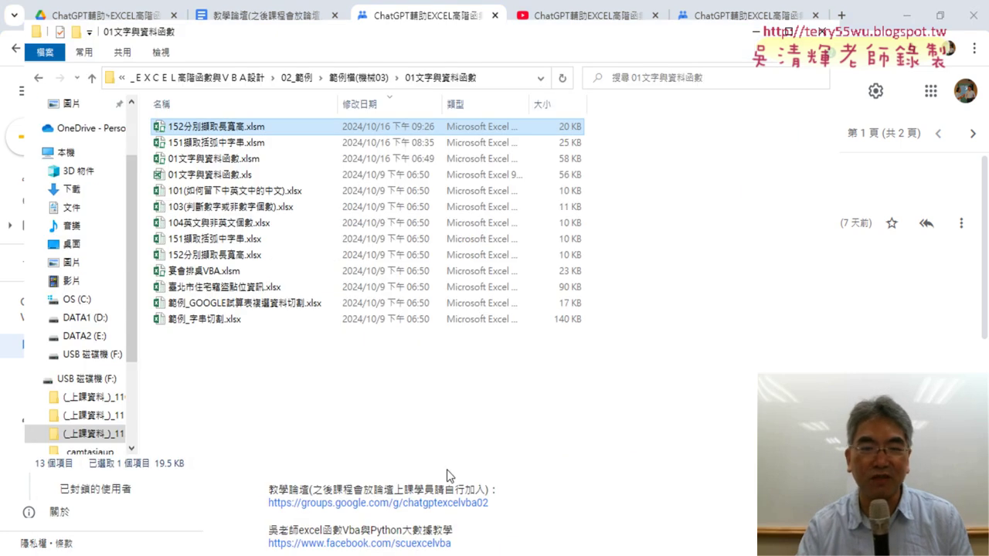
{"action": "left_click", "coordinate": [462, 421]}
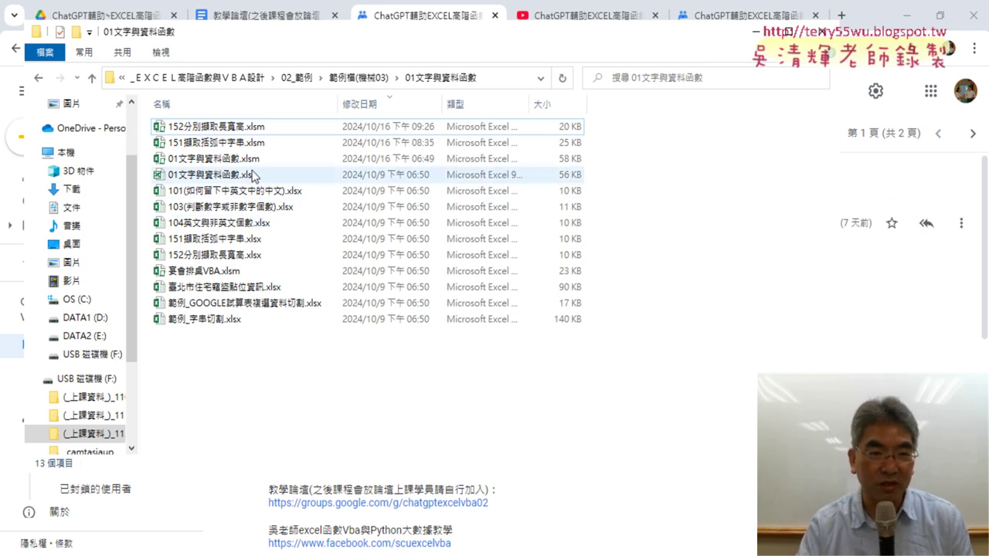
{"action": "left_click", "coordinate": [196, 131]}
{"action": "left_click", "coordinate": [215, 191]}
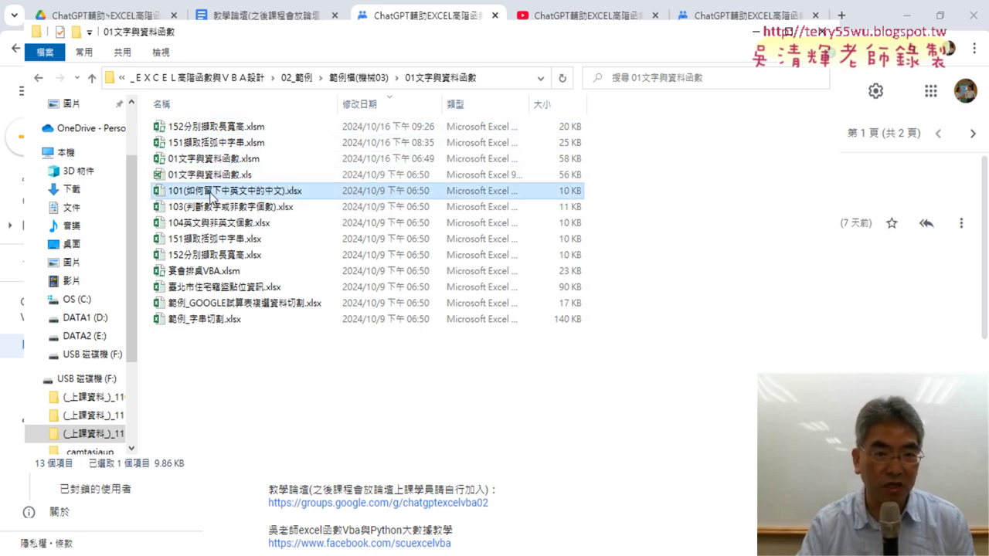
- Sort the example workbooks by the 名稱 (Name) column
{"action": "left_click", "coordinate": [234, 109]}
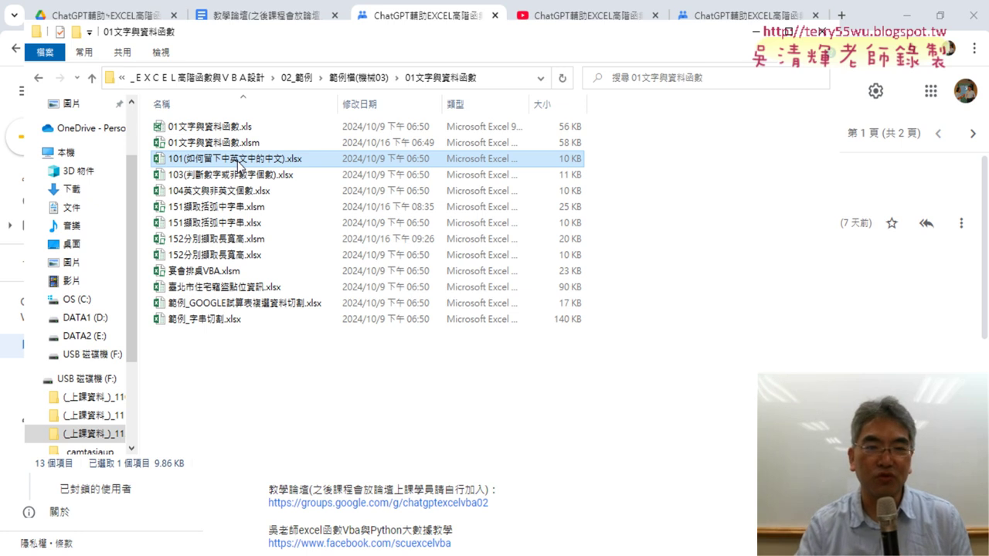
- Open 101(如何留下中英文中的中文).xlsx and select B2:B8 to inspect B2's LEFT/LENB extraction formula
{"action": "double_click", "coordinate": [240, 164]}
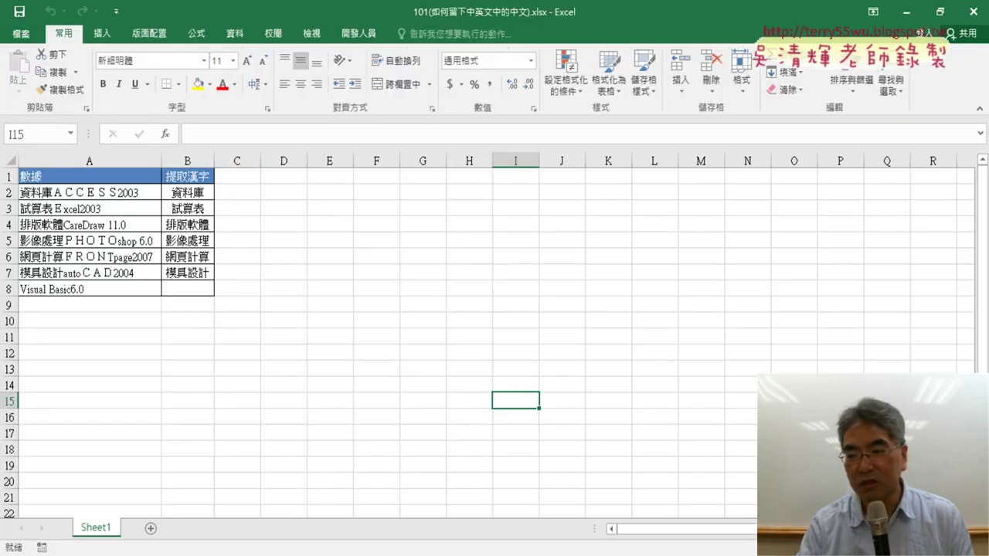
{"action": "scroll", "coordinate": [369, 306], "scroll_direction": "up", "scroll_amount": 2, "text": "ctrl"}
{"action": "scroll", "coordinate": [368, 306], "scroll_direction": "up", "scroll_amount": 1, "text": "ctrl"}
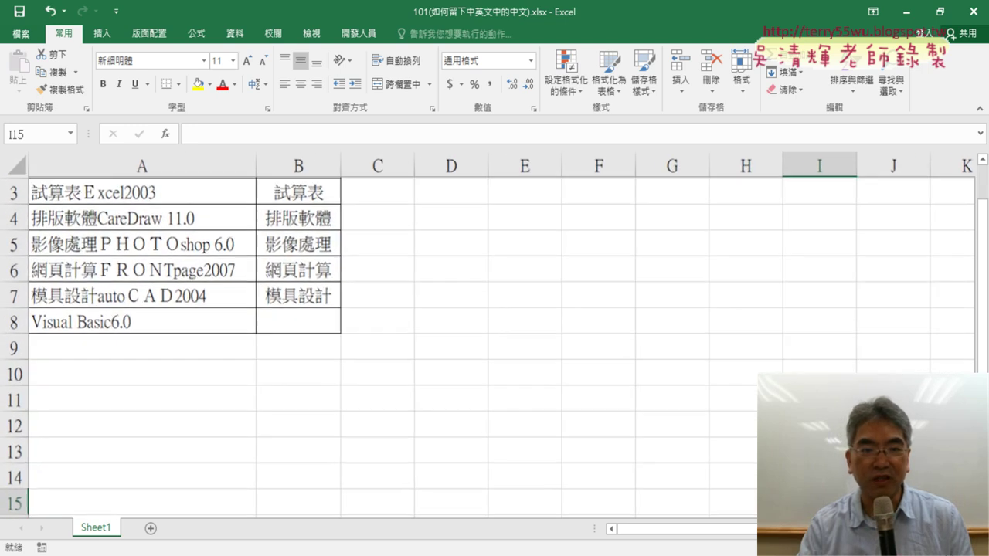
{"action": "scroll", "coordinate": [369, 306], "scroll_direction": "up", "scroll_amount": 1, "text": "ctrl"}
{"action": "scroll", "coordinate": [368, 306], "scroll_direction": "up", "scroll_amount": 1, "text": "ctrl"}
{"action": "scroll", "coordinate": [368, 306], "scroll_direction": "up", "scroll_amount": 2}
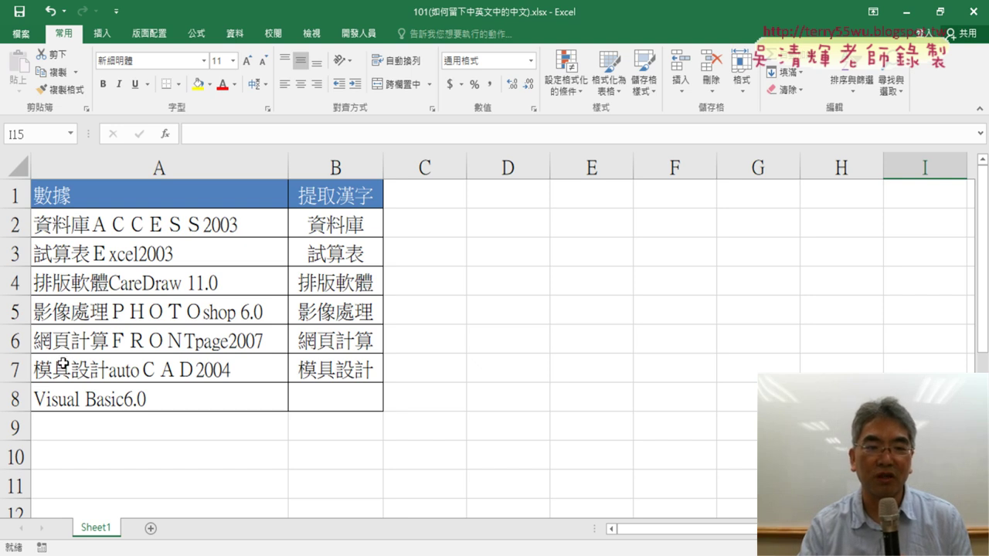
{"action": "left_click", "coordinate": [362, 224]}
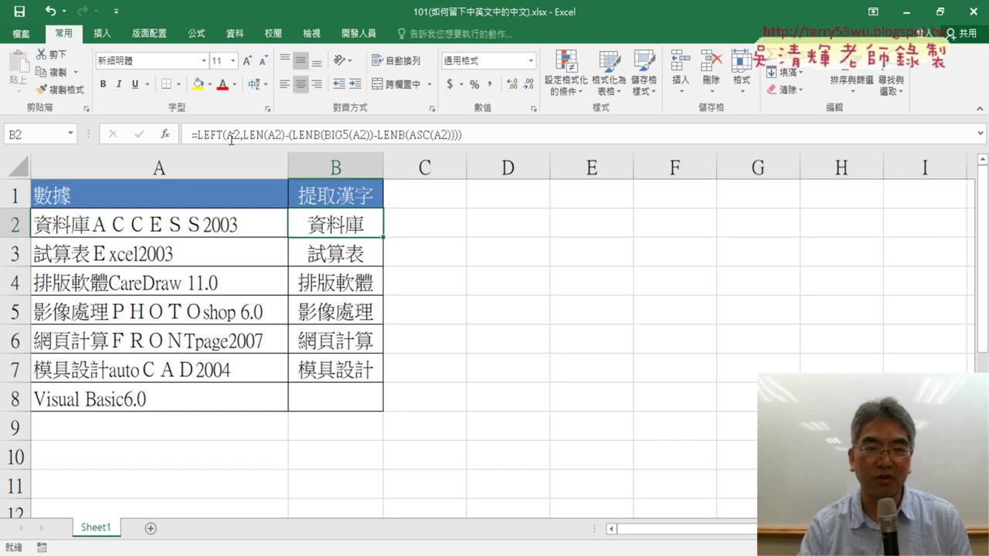
{"action": "left_click_drag", "start_coordinate": [330, 225], "coordinate": [318, 401]}
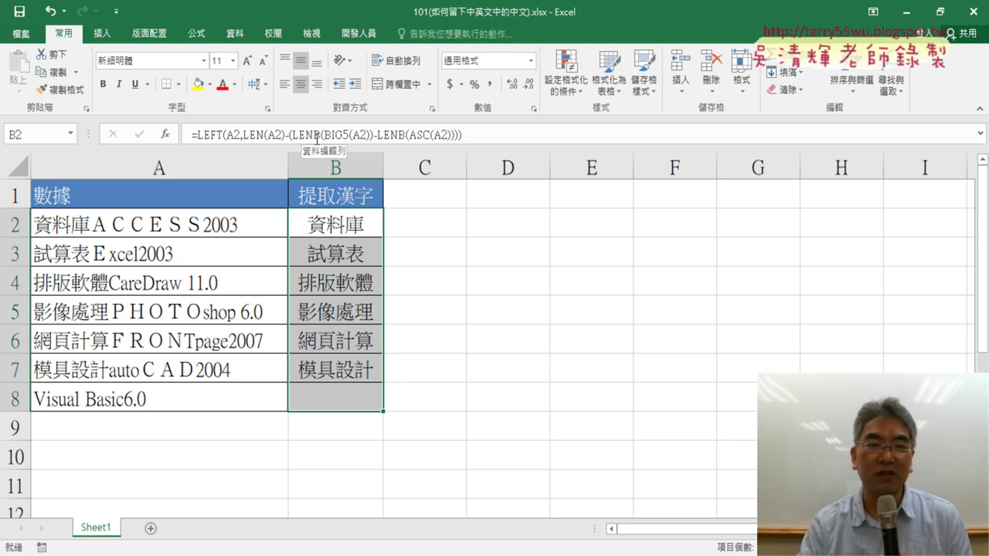
{"action": "left_click", "coordinate": [315, 136]}
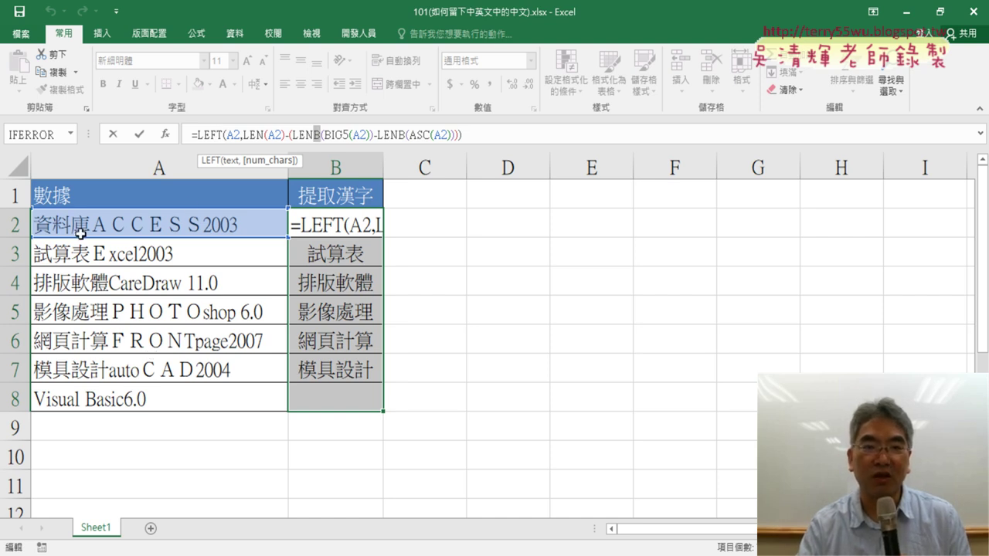
{"action": "left_click", "coordinate": [333, 135]}
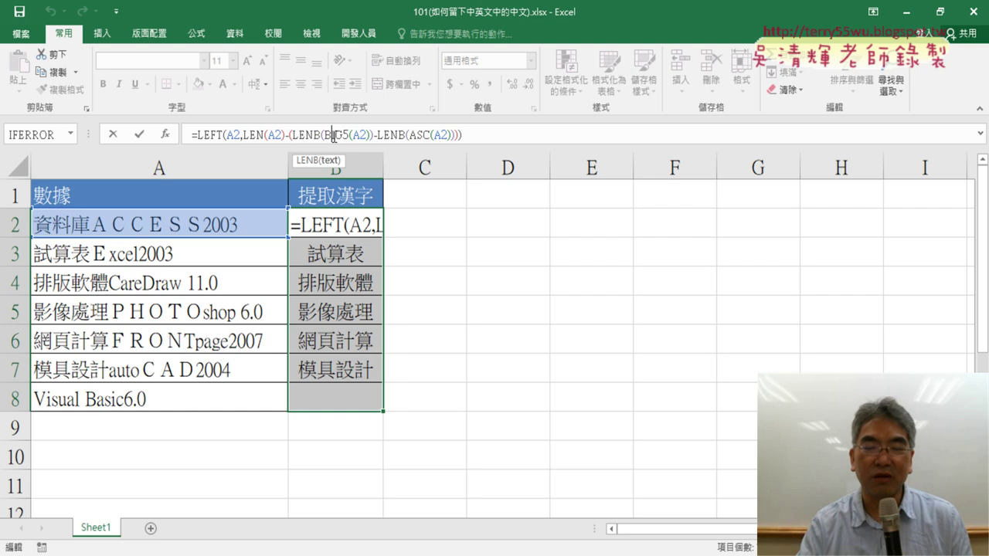
{"action": "left_click", "coordinate": [423, 137]}
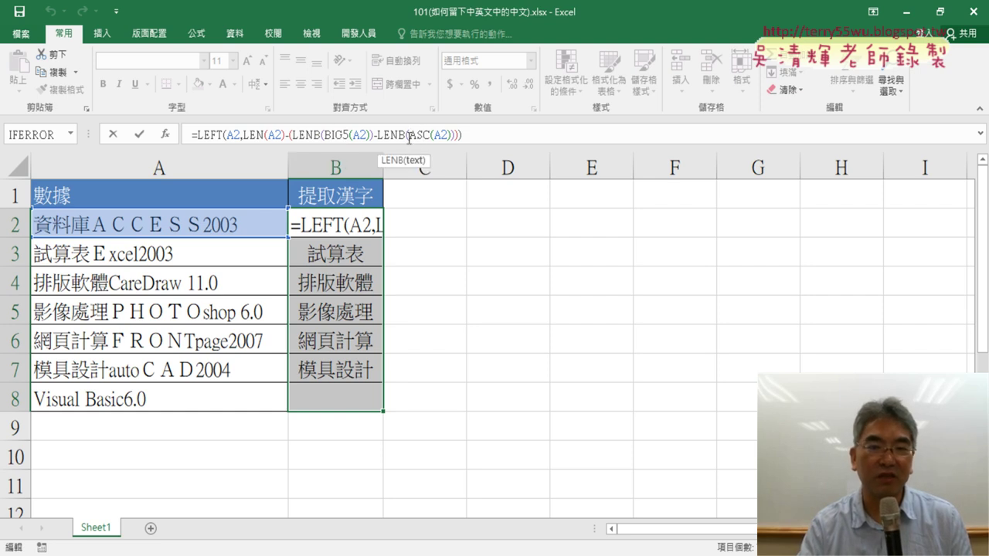
{"action": "left_click_drag", "start_coordinate": [409, 137], "coordinate": [430, 136]}
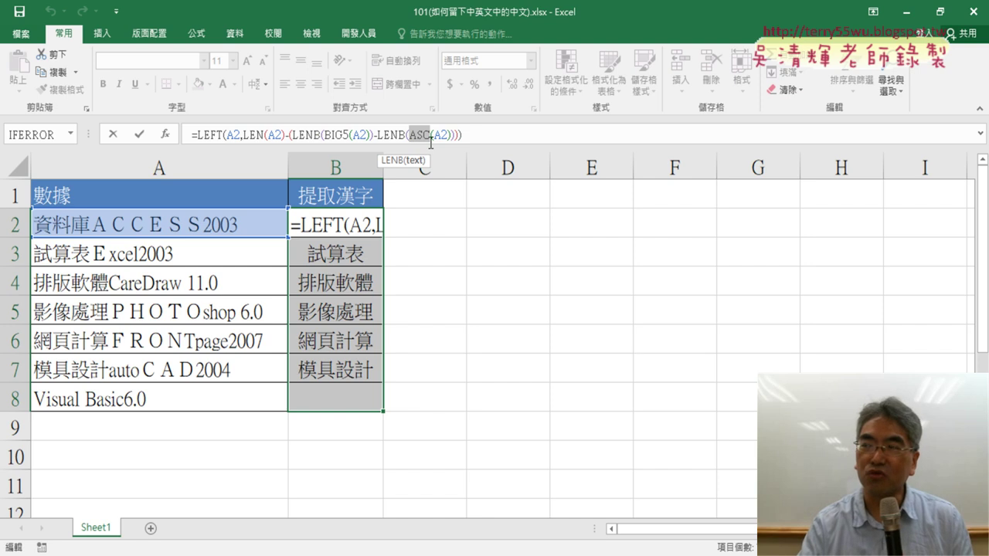
{"action": "left_click", "coordinate": [113, 135]}
{"action": "left_click", "coordinate": [234, 230]}
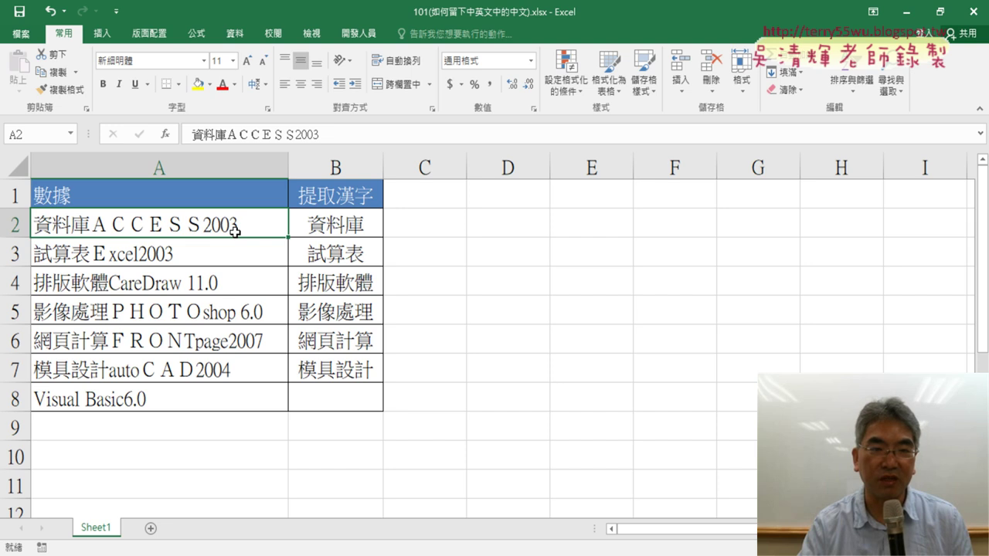
{"action": "left_click", "coordinate": [439, 225]}
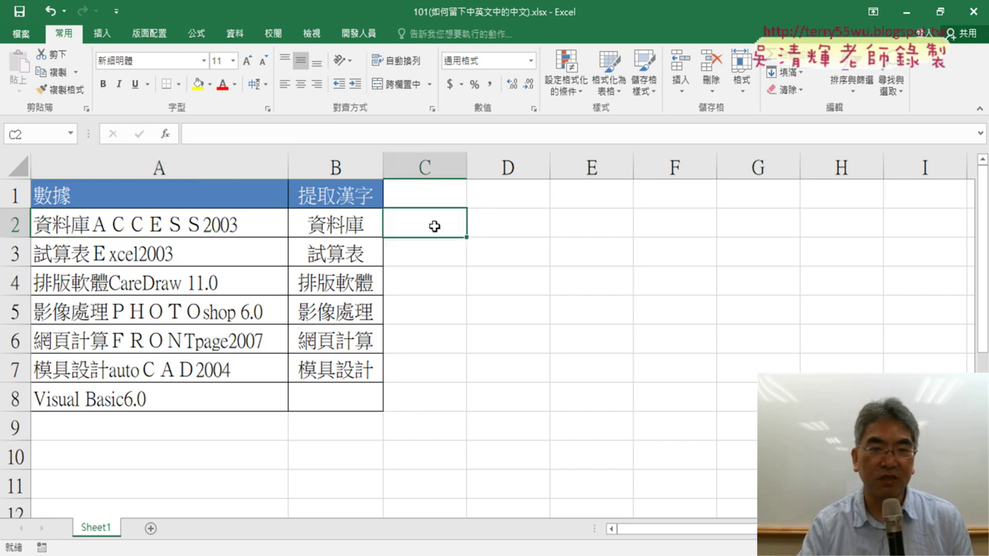
{"action": "type", "text": "="}
{"action": "left_click", "coordinate": [171, 133]}
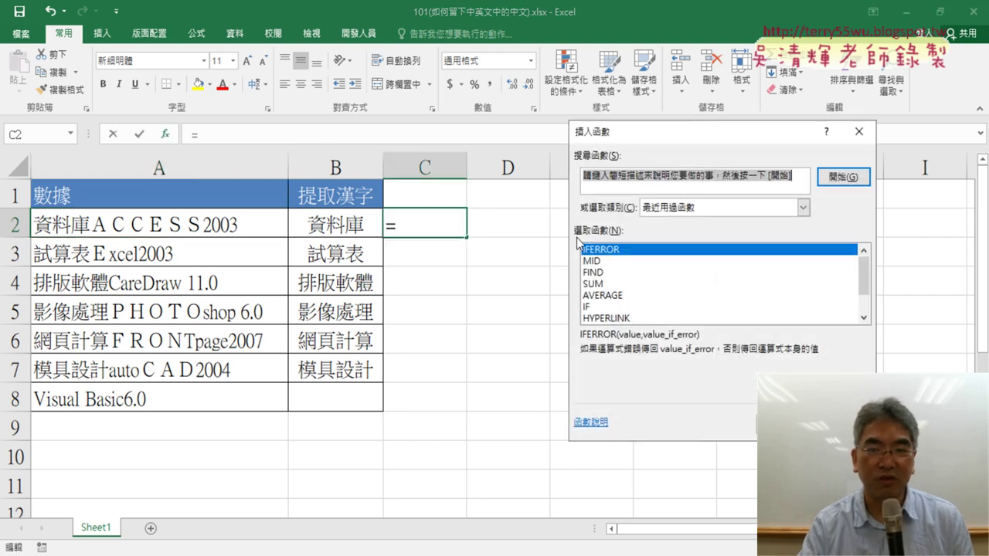
{"action": "left_click", "coordinate": [727, 209]}
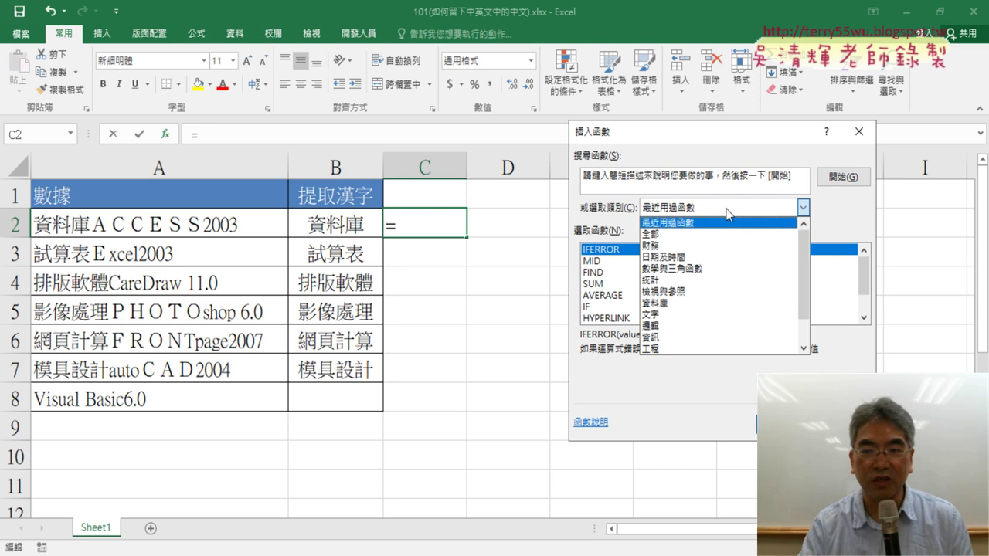
{"action": "left_click", "coordinate": [703, 314]}
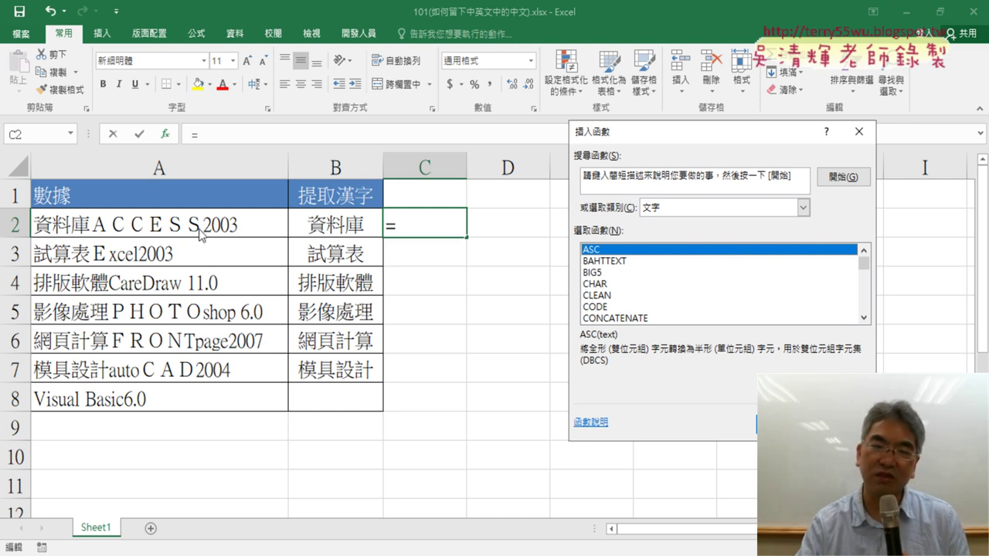
{"action": "key", "text": "Escape"}
{"action": "left_click", "coordinate": [107, 225]}
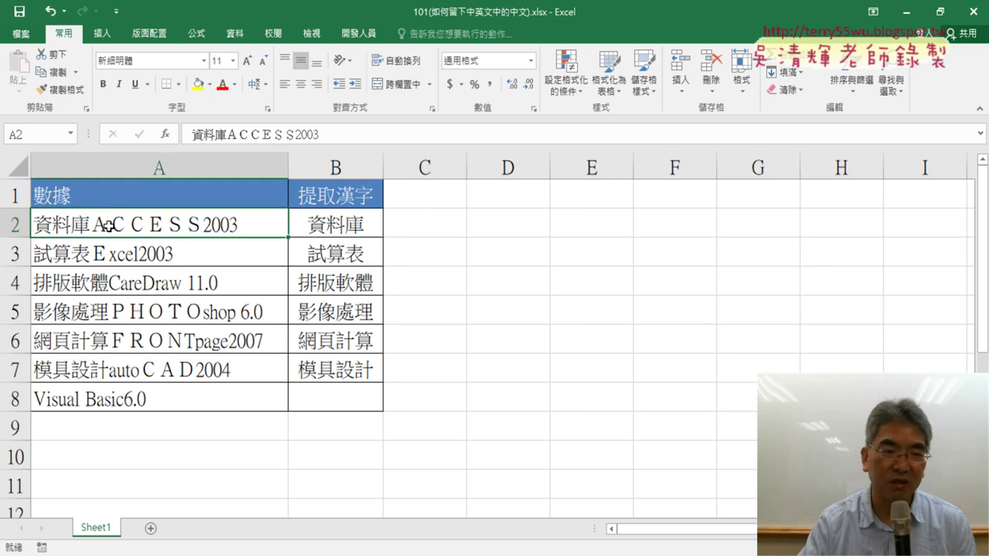
{"action": "double_click", "coordinate": [107, 225]}
{"action": "key", "text": "shift+Left"}
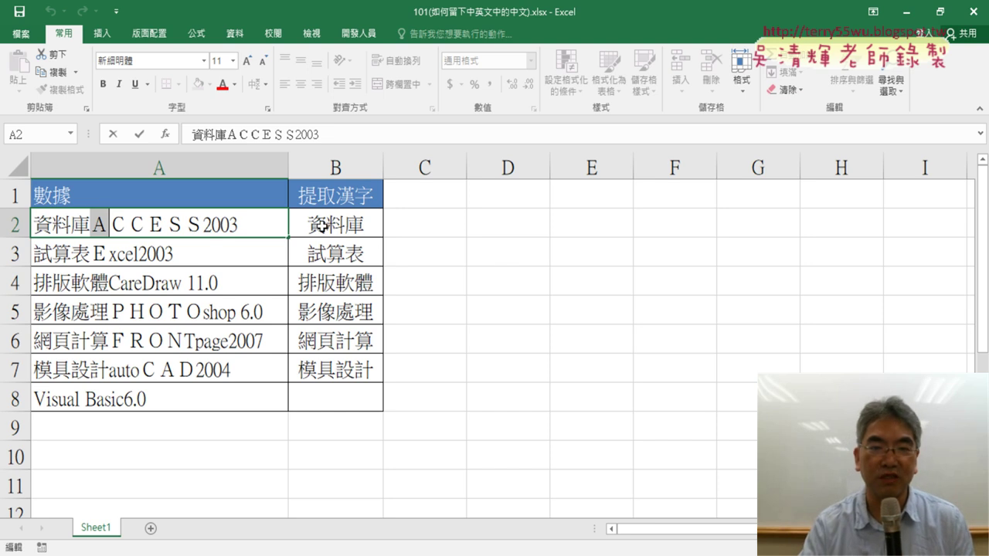
{"action": "left_click", "coordinate": [451, 223]}
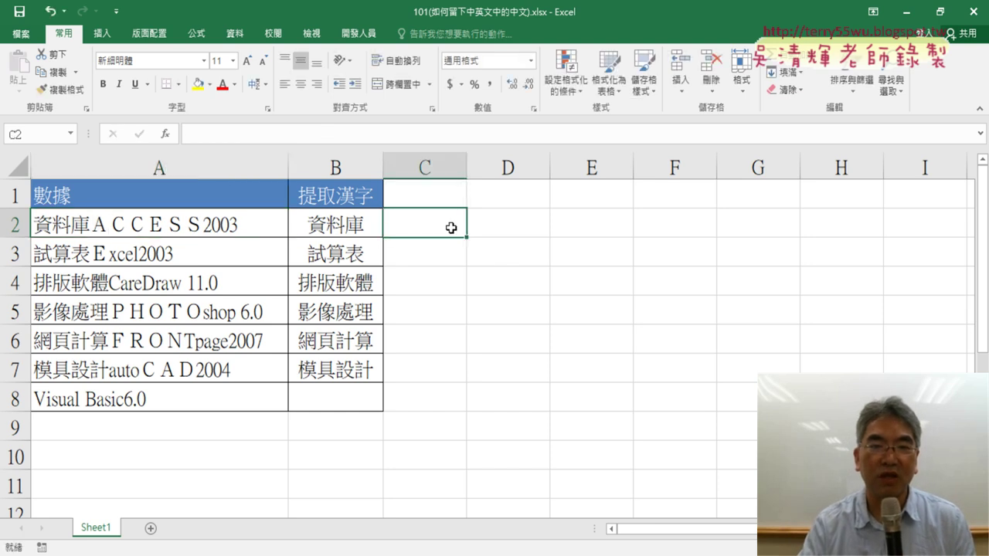
- Enter =ASC(A2) in C2 through Insert Function, producing 資料庫ACCESS2003
{"action": "left_click", "coordinate": [166, 136]}
{"action": "double_click", "coordinate": [623, 250]}
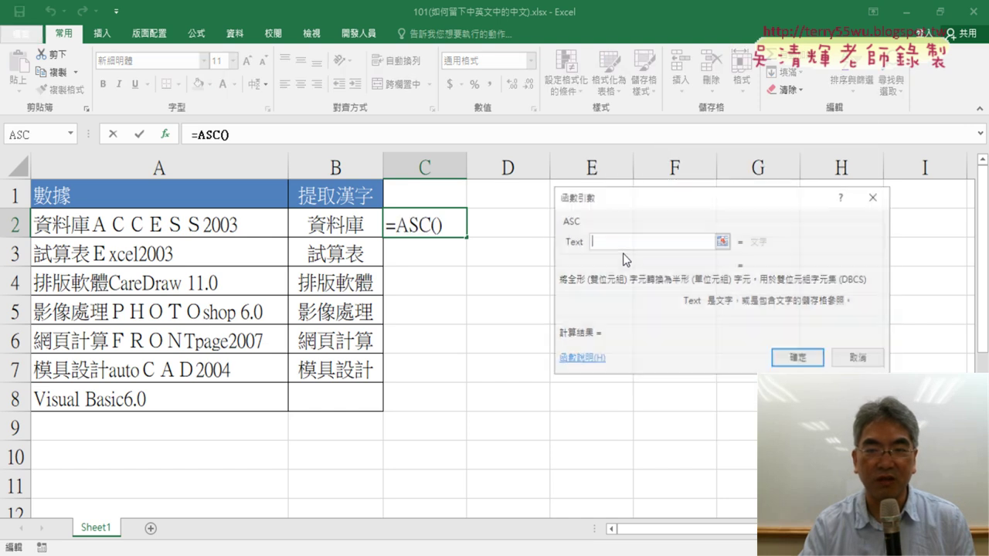
{"action": "left_click", "coordinate": [147, 225]}
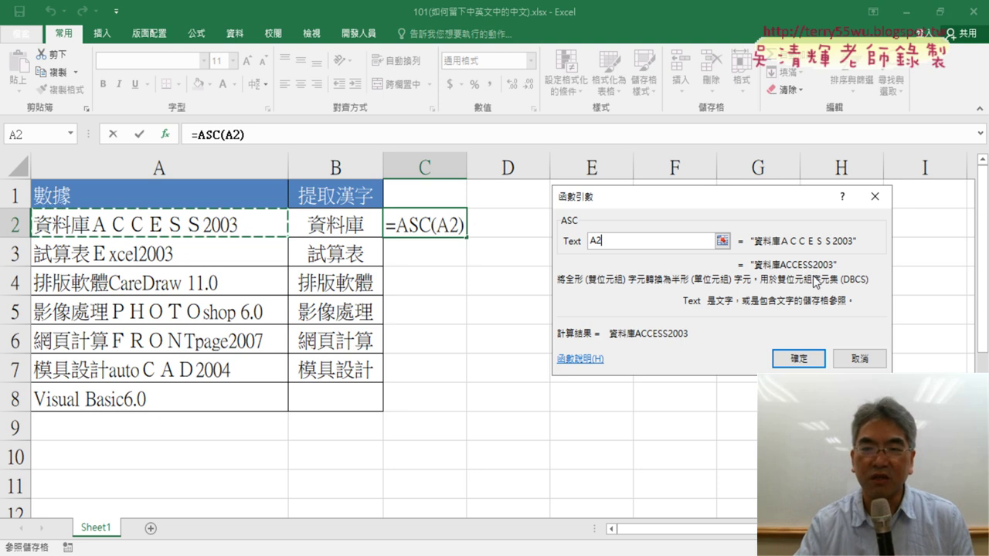
{"action": "left_click", "coordinate": [799, 359]}
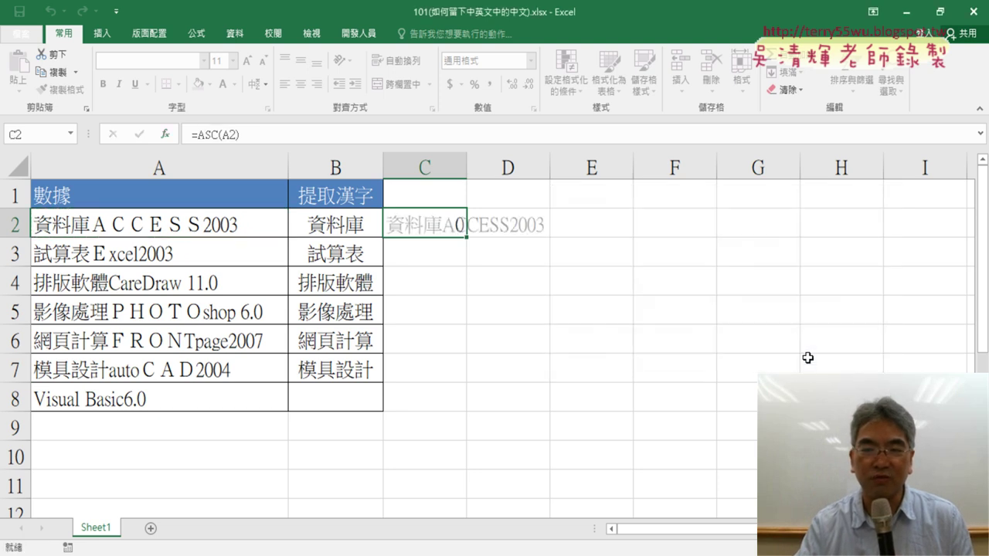
- Widen column C and compare A2's full-width text with C2's =ASC(A2) result
{"action": "left_click_drag", "start_coordinate": [468, 161], "coordinate": [557, 157]}
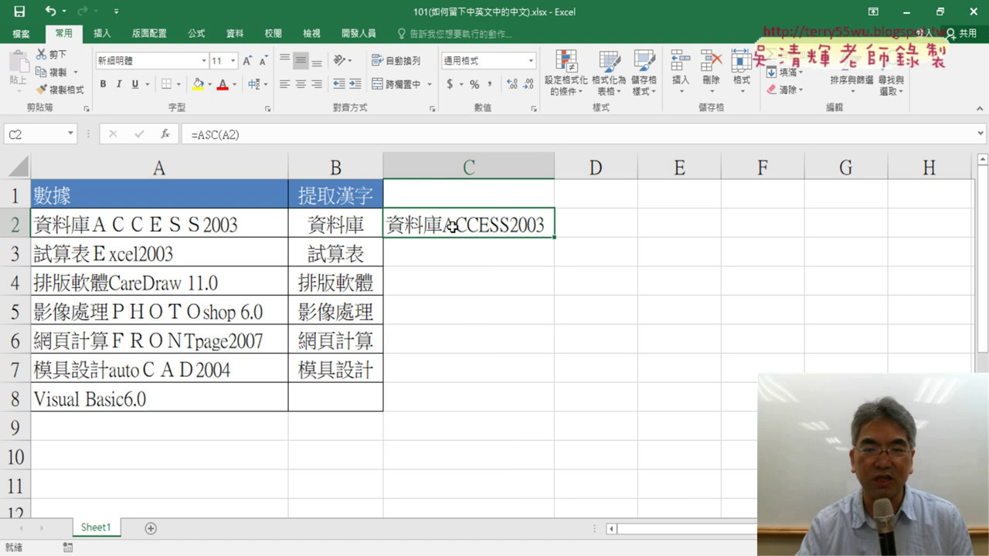
{"action": "left_click", "coordinate": [97, 221]}
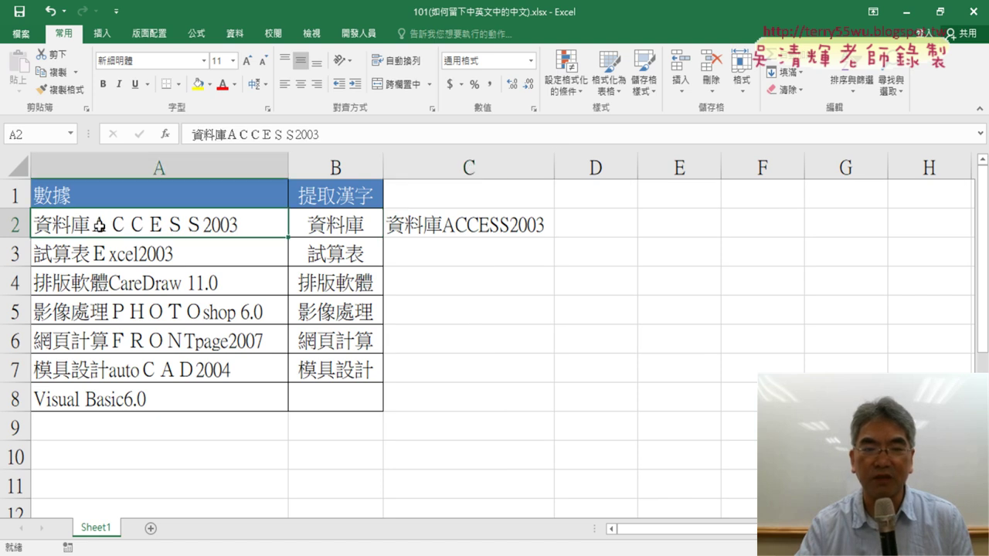
{"action": "left_click", "coordinate": [496, 226]}
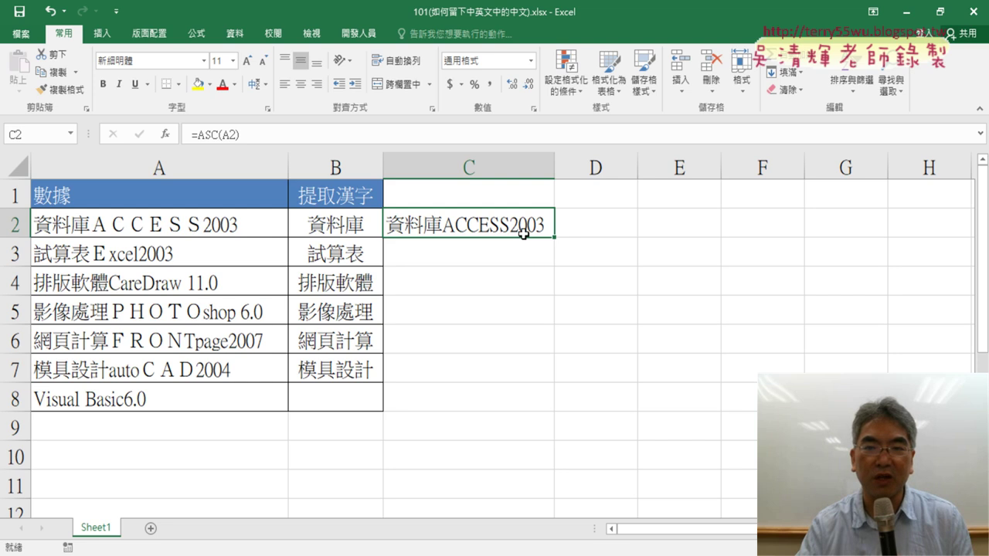
{"action": "left_click", "coordinate": [598, 229]}
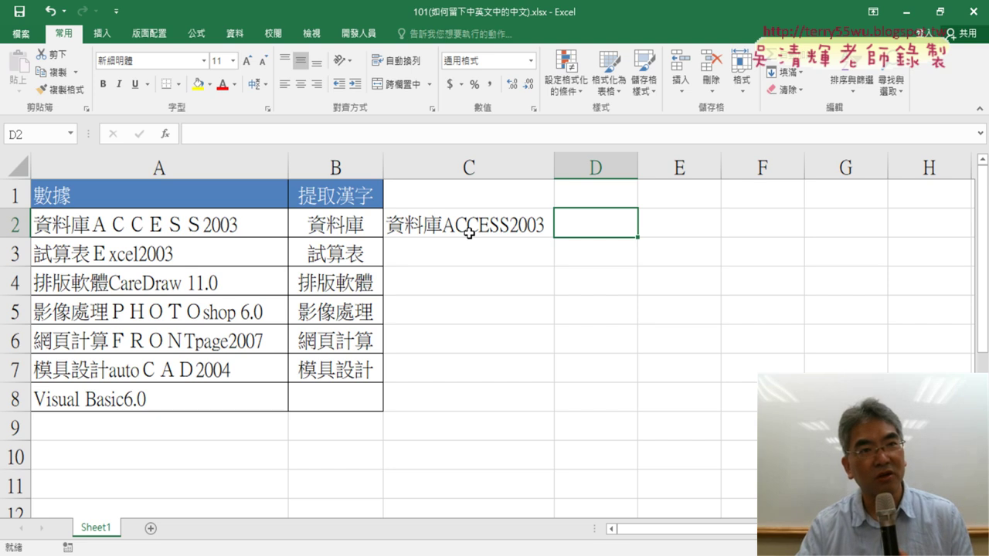
{"action": "left_click", "coordinate": [477, 229]}
{"action": "double_click", "coordinate": [446, 227]}
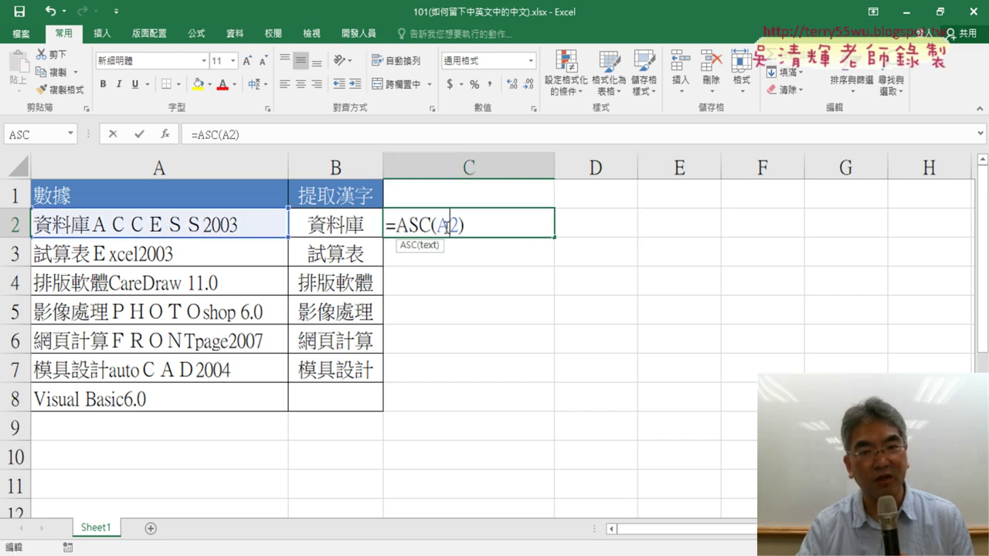
{"action": "left_click", "coordinate": [116, 136]}
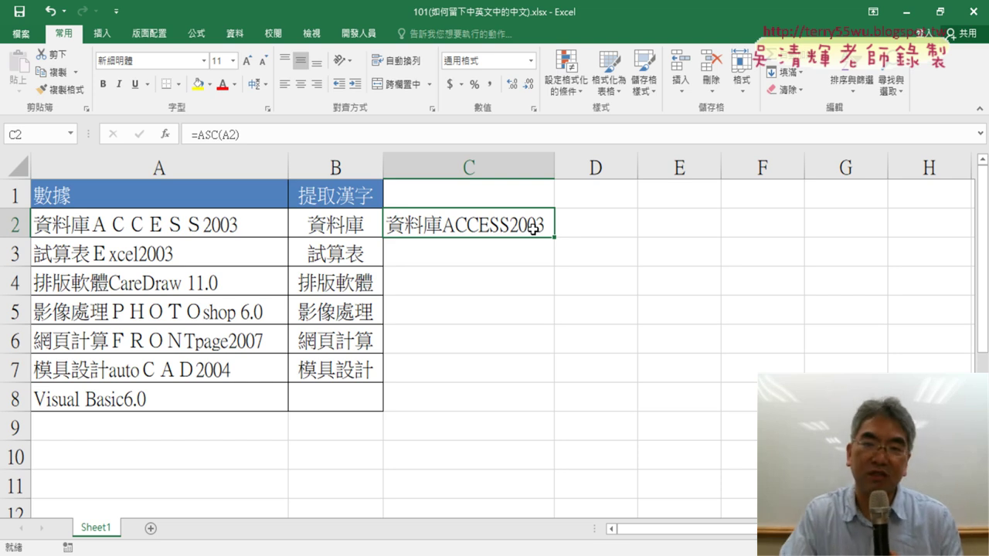
- Put =LENB(C2) in D2 through Insert Function, returning 16 bytes
{"action": "left_click", "coordinate": [612, 240]}
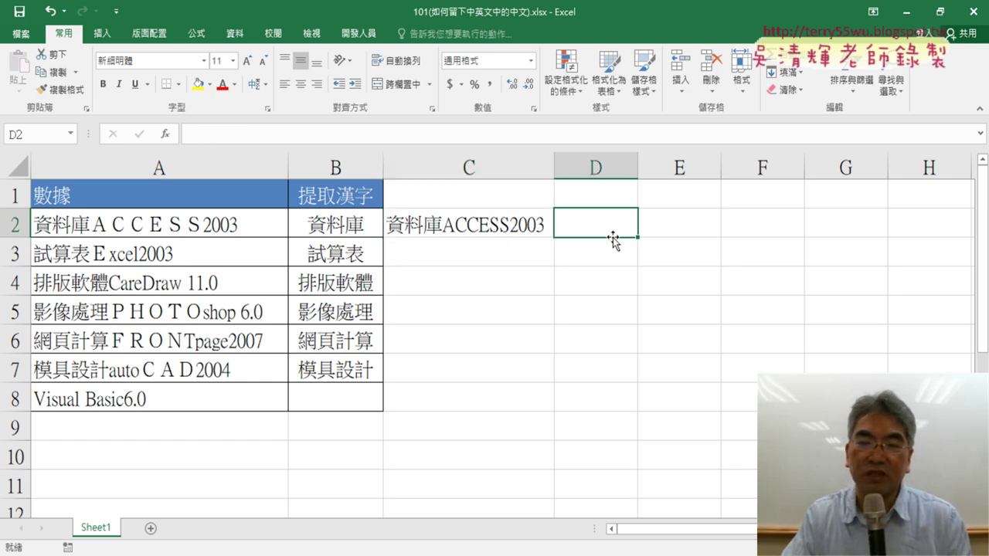
{"action": "left_click", "coordinate": [164, 134]}
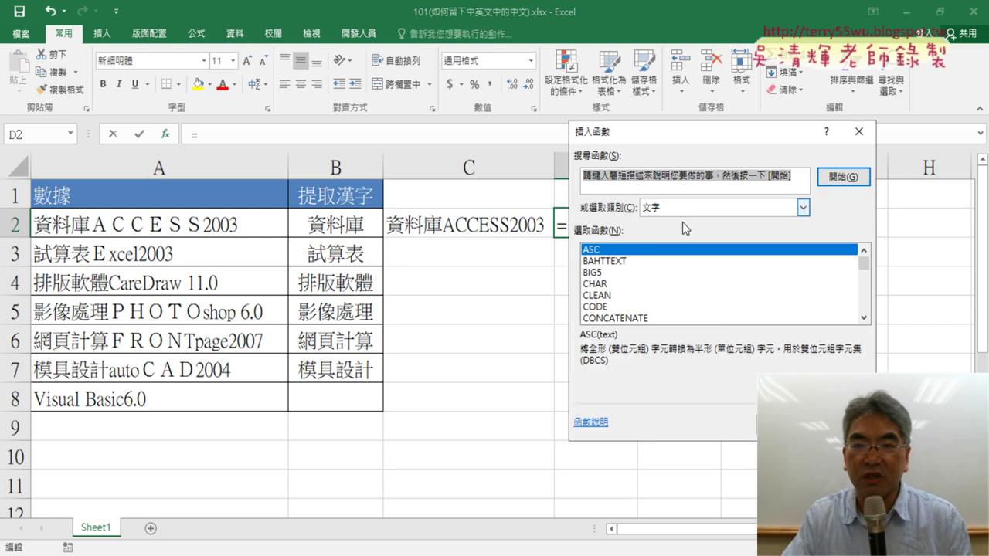
{"action": "double_click", "coordinate": [863, 318]}
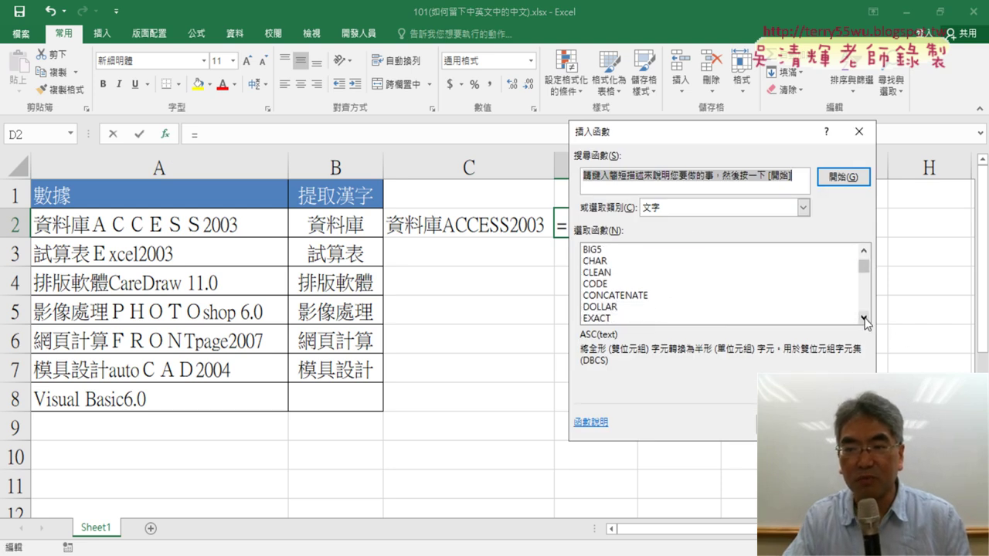
{"action": "double_click", "coordinate": [864, 318]}
{"action": "double_click", "coordinate": [863, 317]}
{"action": "double_click", "coordinate": [863, 317]}
{"action": "left_click", "coordinate": [864, 317]}
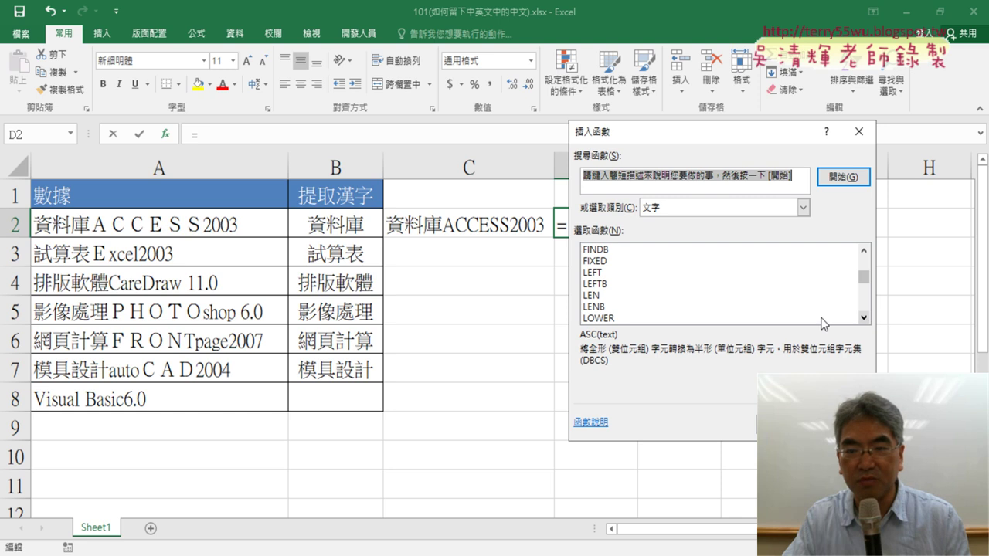
{"action": "left_click", "coordinate": [594, 295]}
{"action": "left_click", "coordinate": [595, 307]}
{"action": "double_click", "coordinate": [595, 307]}
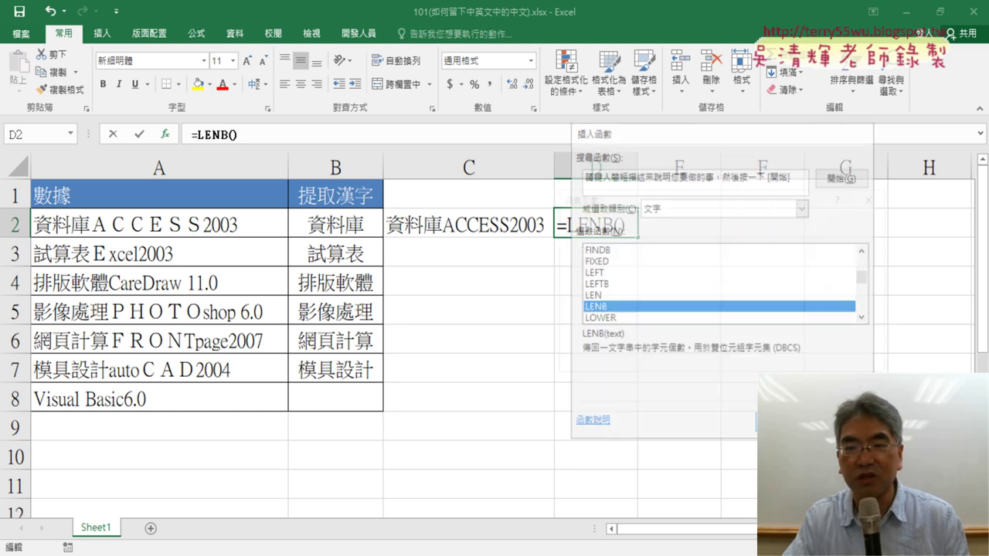
{"action": "left_click", "coordinate": [440, 224]}
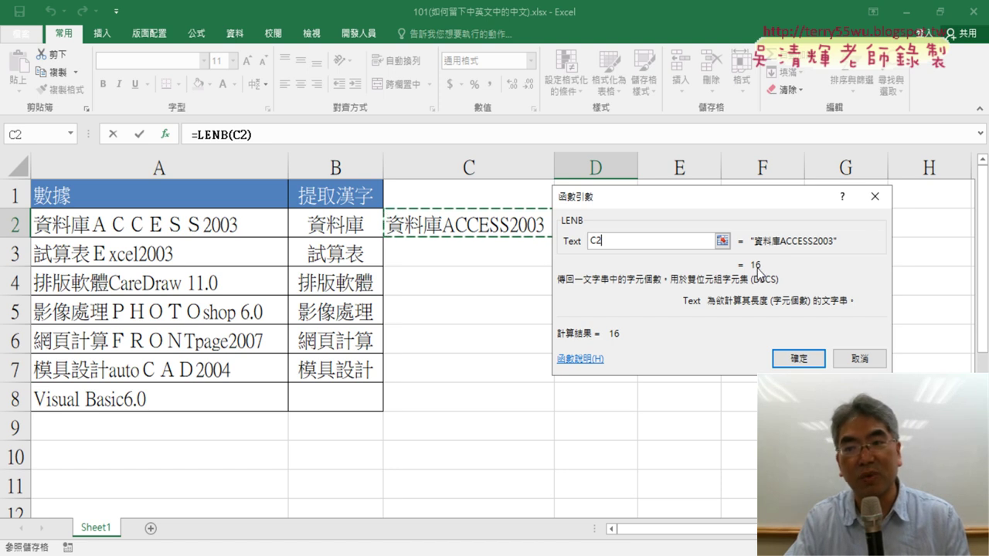
{"action": "left_click", "coordinate": [799, 358]}
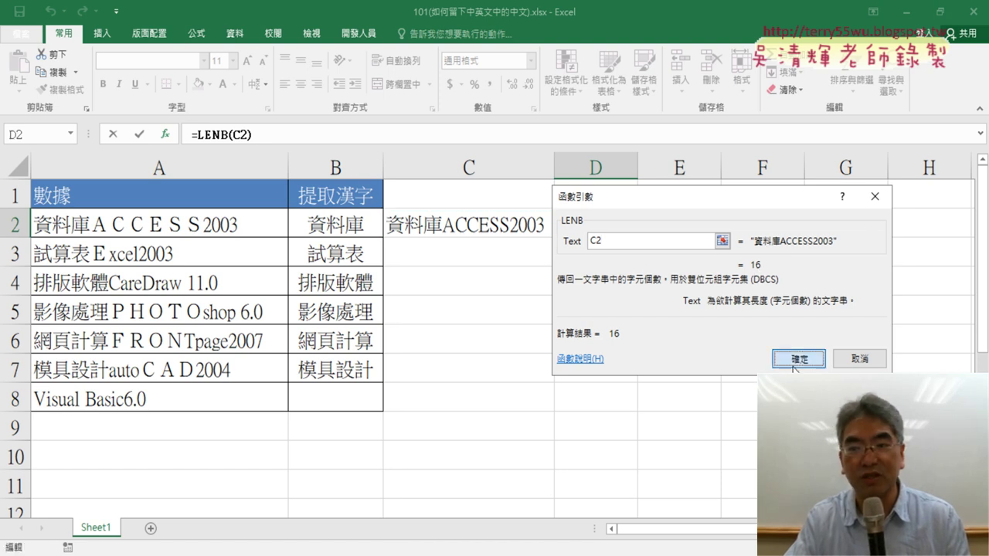
{"action": "left_click", "coordinate": [696, 220]}
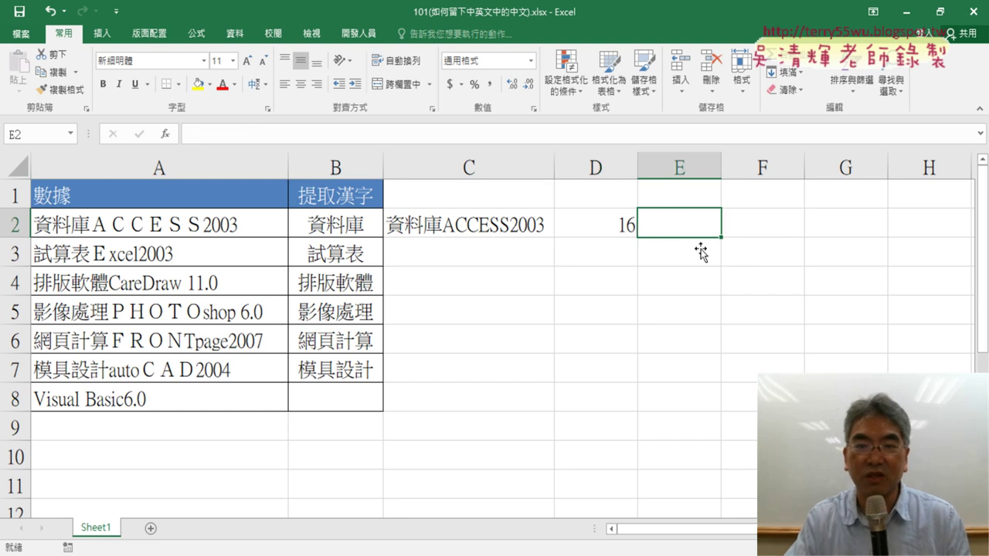
- Put =LEN(C2) in E2 through Insert Function, returning 13 characters beside D2's 16
{"action": "left_click", "coordinate": [167, 136]}
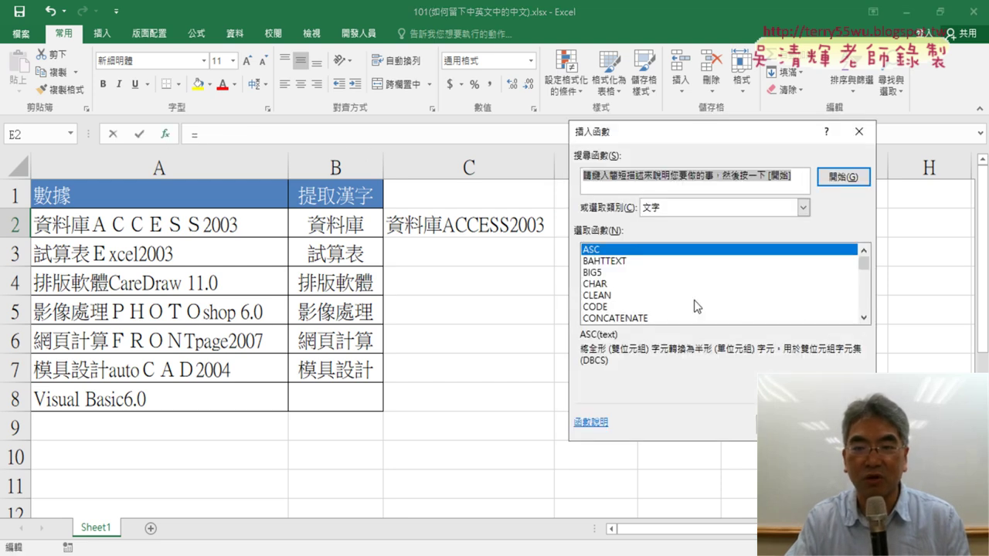
{"action": "left_click", "coordinate": [862, 319]}
{"action": "left_click", "coordinate": [862, 318]}
{"action": "left_click", "coordinate": [862, 318]}
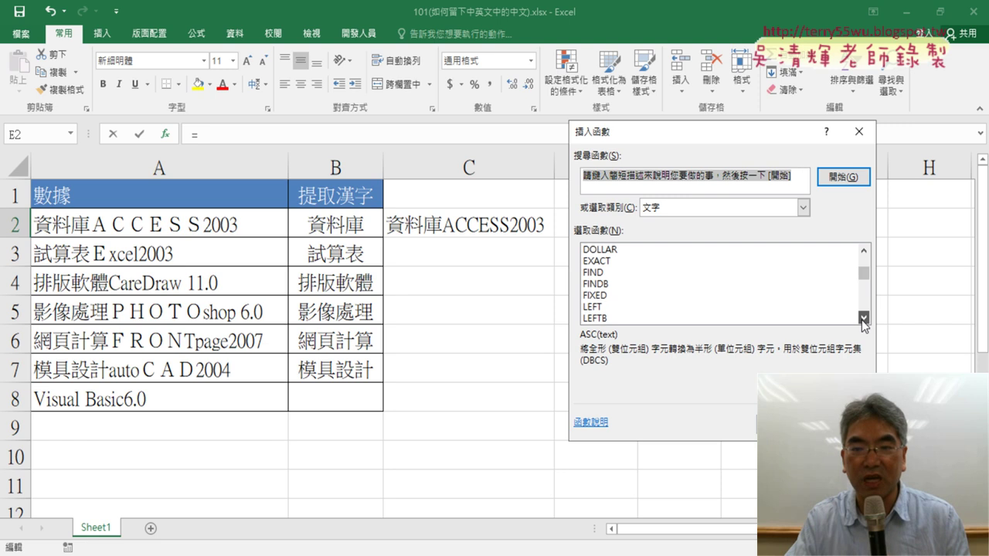
{"action": "left_click", "coordinate": [862, 319]}
{"action": "left_click", "coordinate": [862, 318]}
{"action": "left_click", "coordinate": [862, 319]}
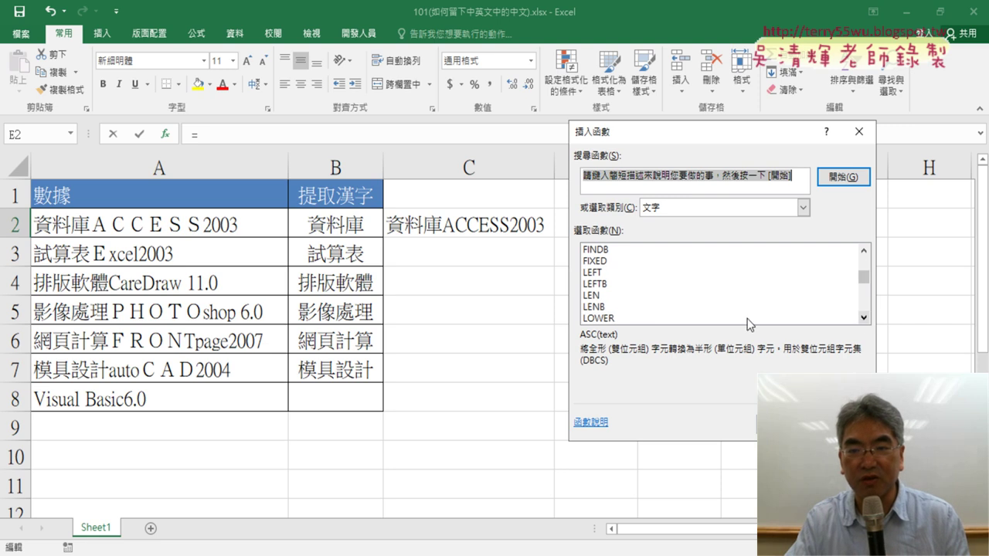
{"action": "left_click", "coordinate": [620, 296]}
{"action": "double_click", "coordinate": [620, 296]}
{"action": "left_click_drag", "start_coordinate": [638, 197], "coordinate": [508, 290]}
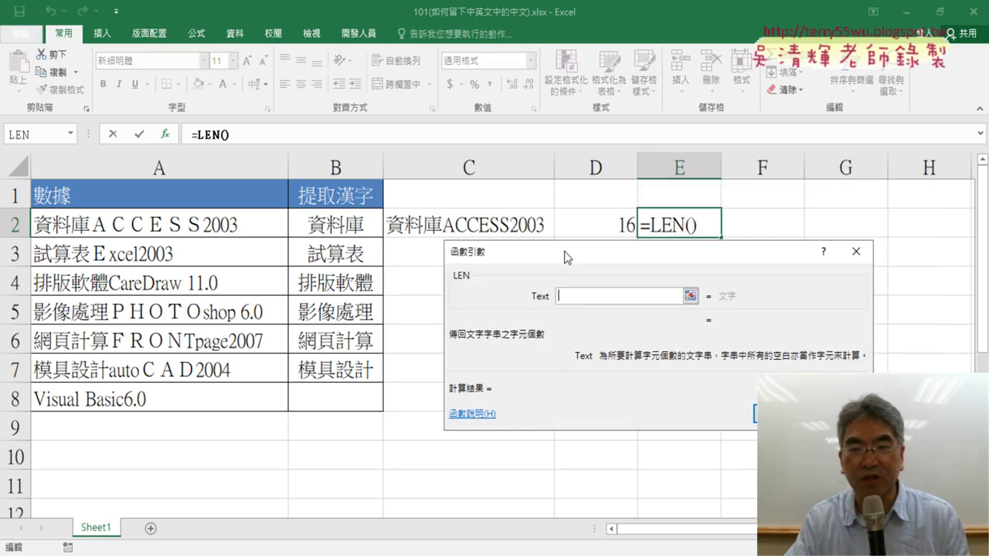
{"action": "left_click", "coordinate": [484, 225]}
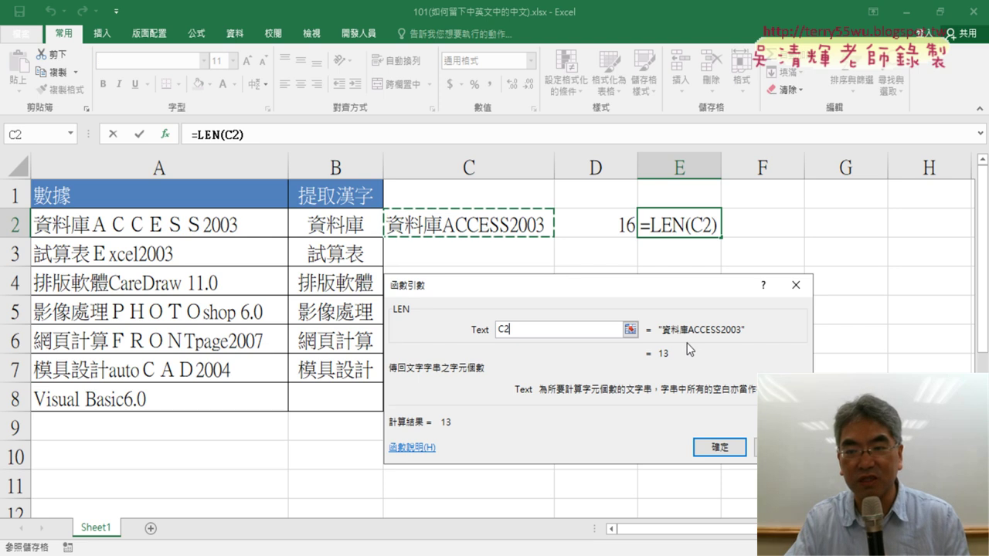
{"action": "left_click", "coordinate": [720, 448]}
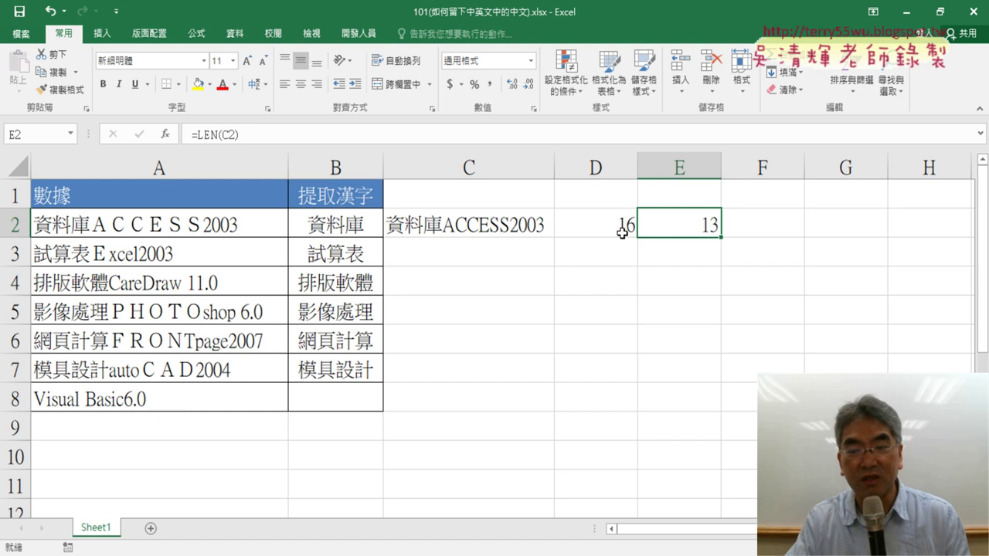
{"action": "left_click", "coordinate": [599, 225]}
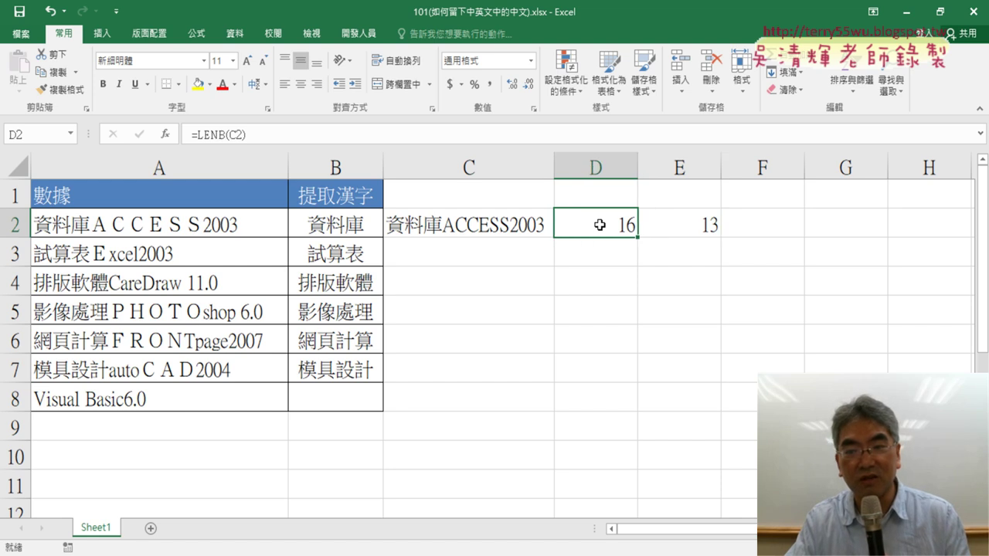
{"action": "left_click", "coordinate": [697, 225]}
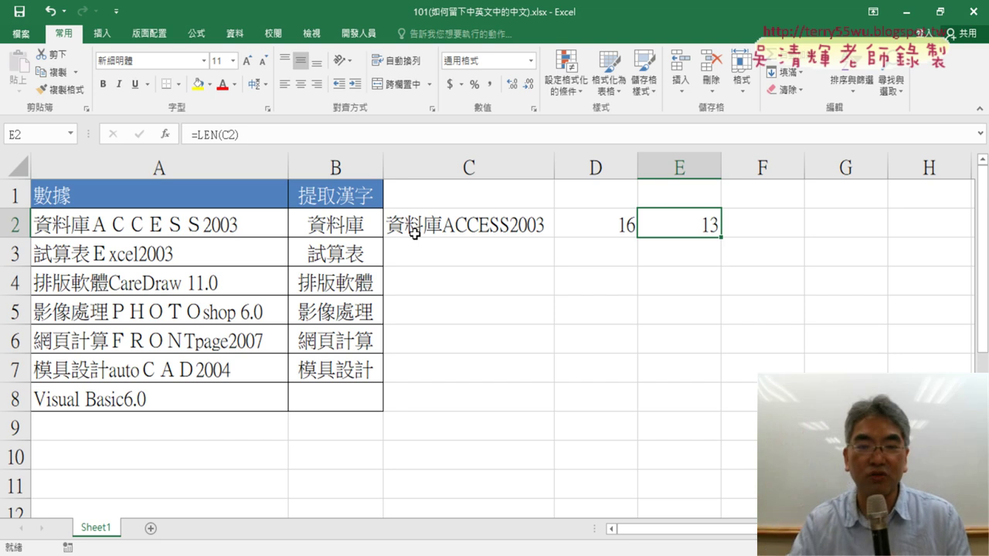
{"action": "left_click_drag", "start_coordinate": [691, 224], "coordinate": [595, 226]}
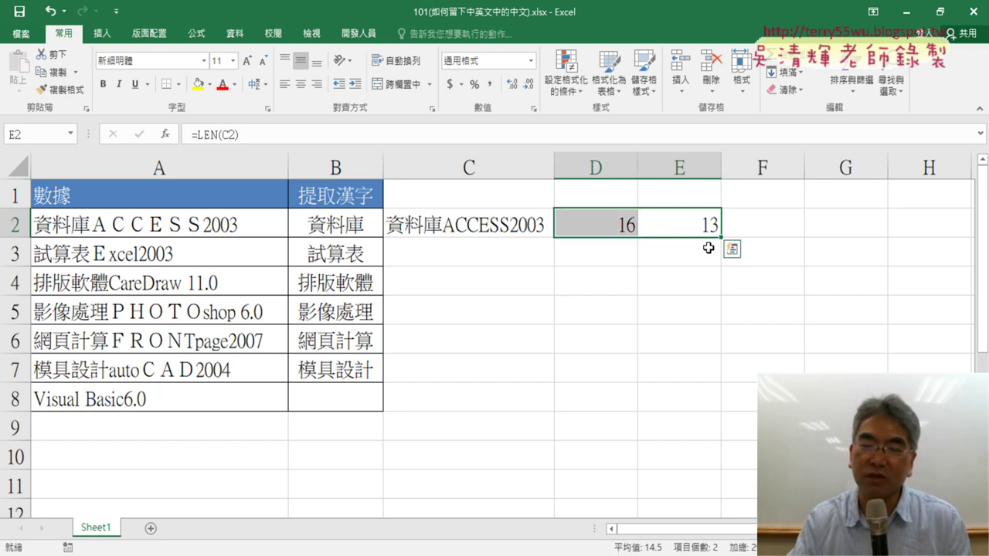
{"action": "left_click", "coordinate": [765, 225]}
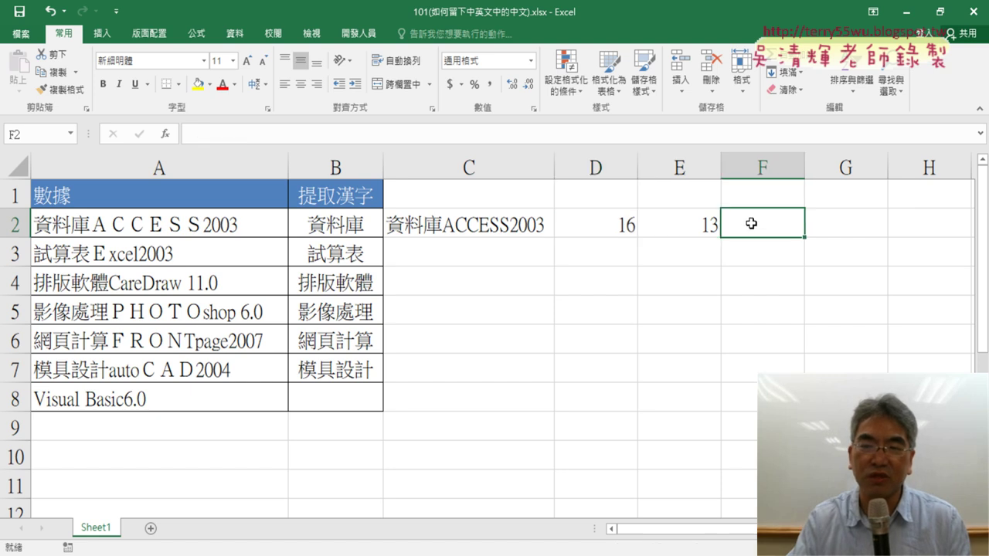
{"action": "left_click", "coordinate": [628, 225]}
{"action": "left_click", "coordinate": [681, 226]}
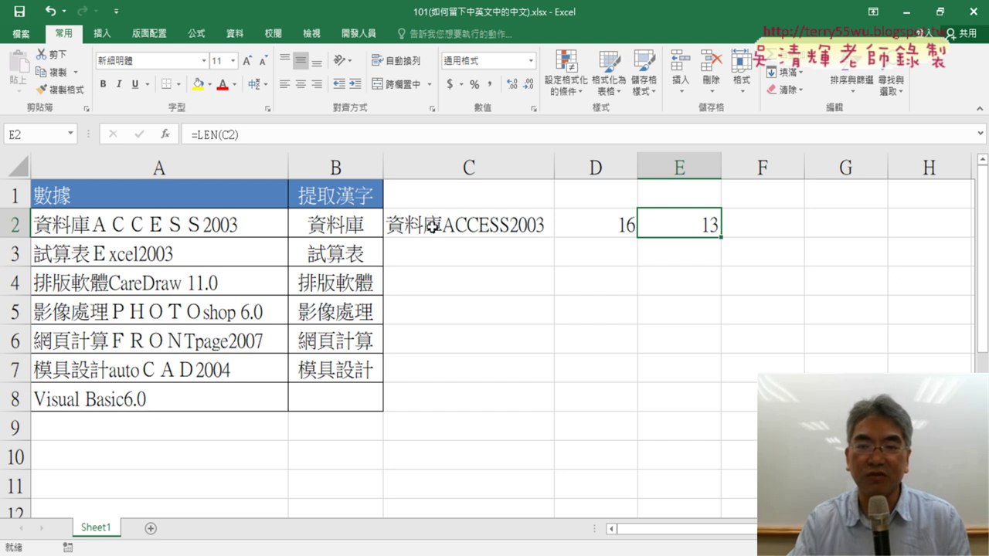
{"action": "left_click", "coordinate": [770, 231]}
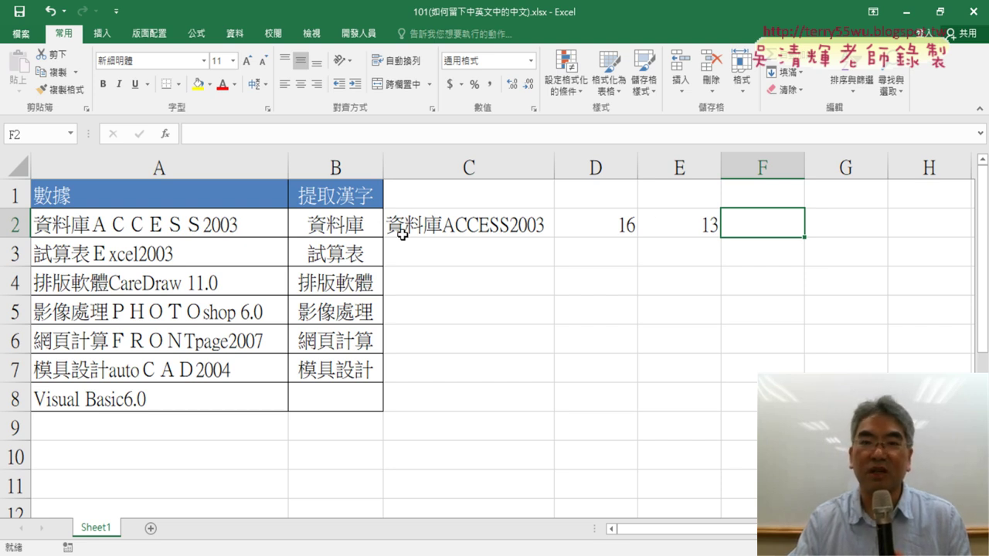
{"action": "left_click_drag", "start_coordinate": [614, 224], "coordinate": [693, 225]}
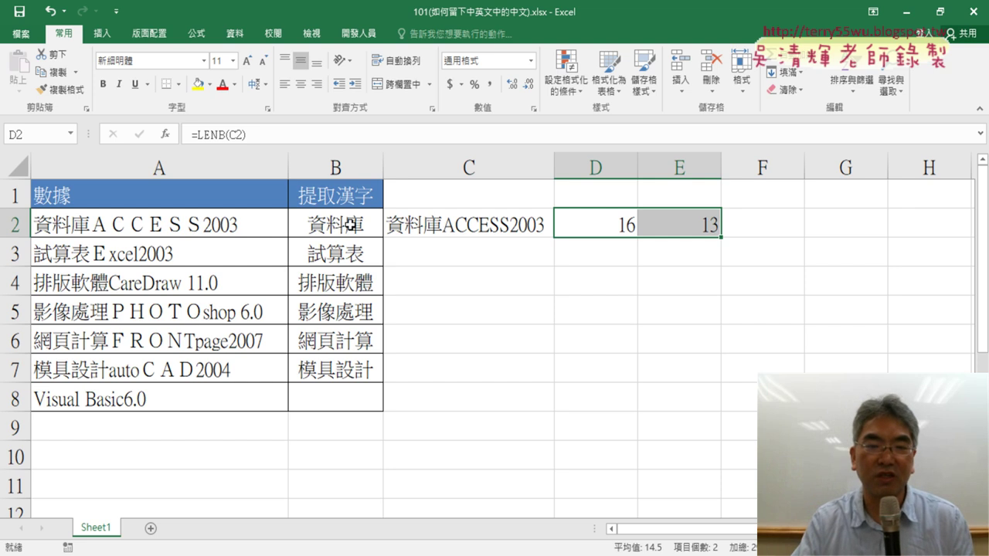
{"action": "left_click_drag", "start_coordinate": [332, 227], "coordinate": [340, 397]}
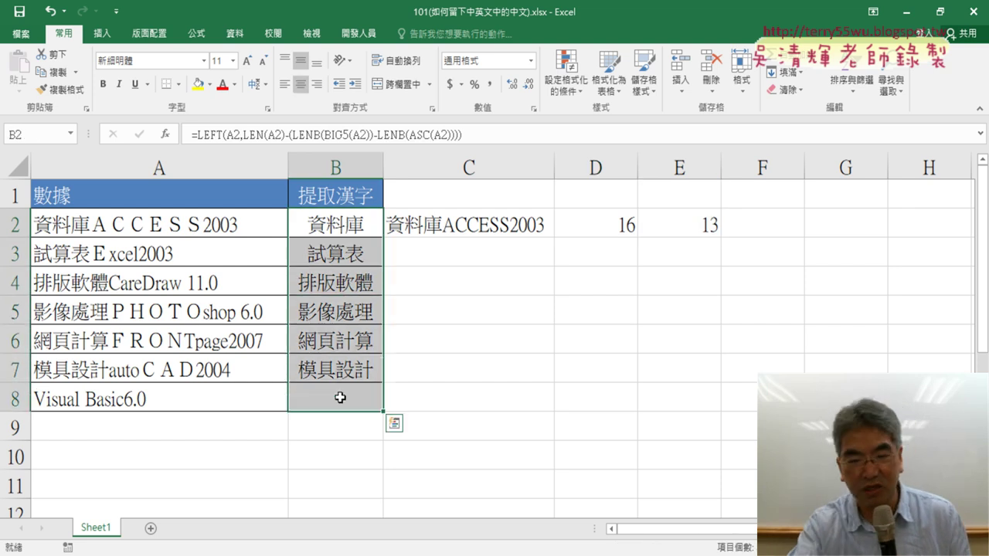
- Clear the B2:B8 formulas, review C2, D2 and E2, then switch to EVO Class Management
{"action": "key", "text": "Delete"}
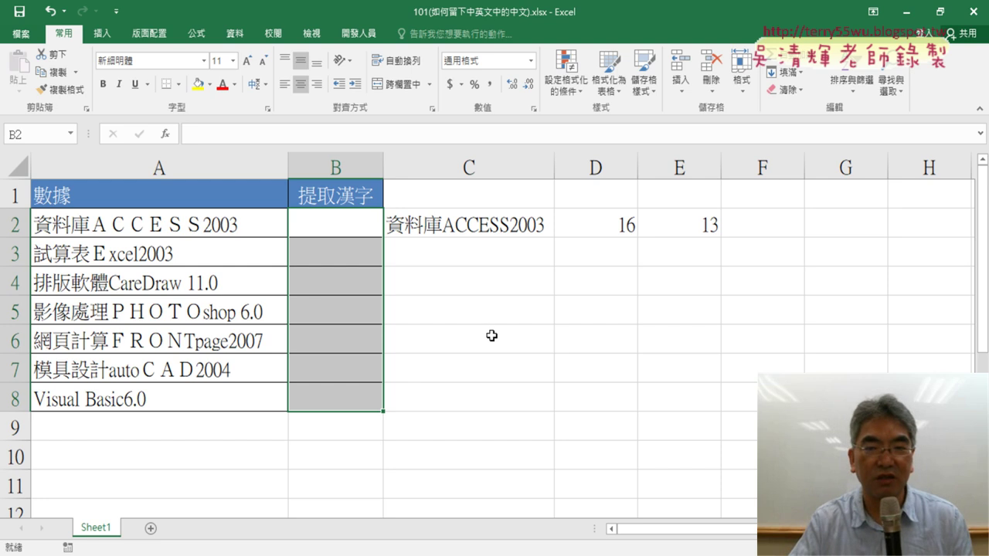
{"action": "left_click", "coordinate": [484, 231]}
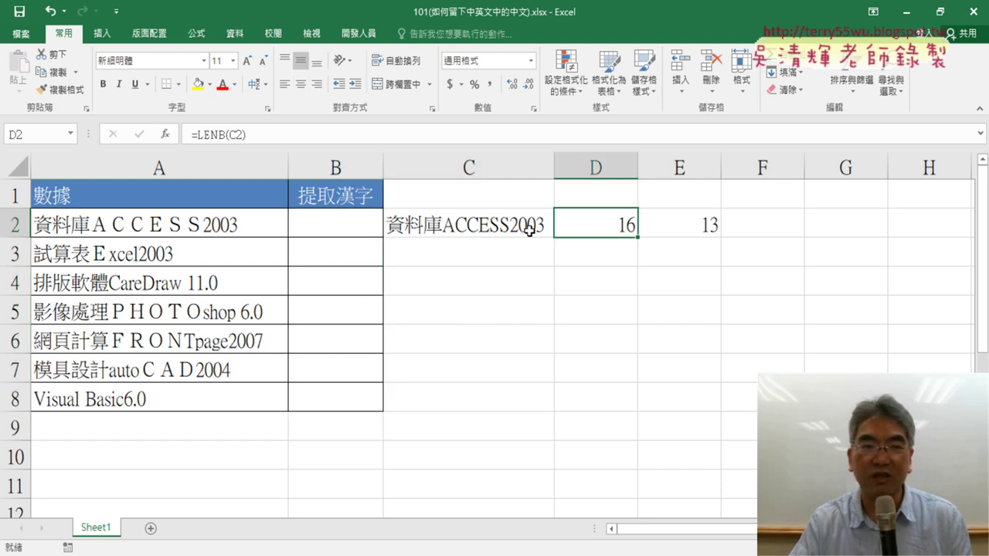
{"action": "left_click", "coordinate": [477, 227]}
{"action": "left_click", "coordinate": [595, 227]}
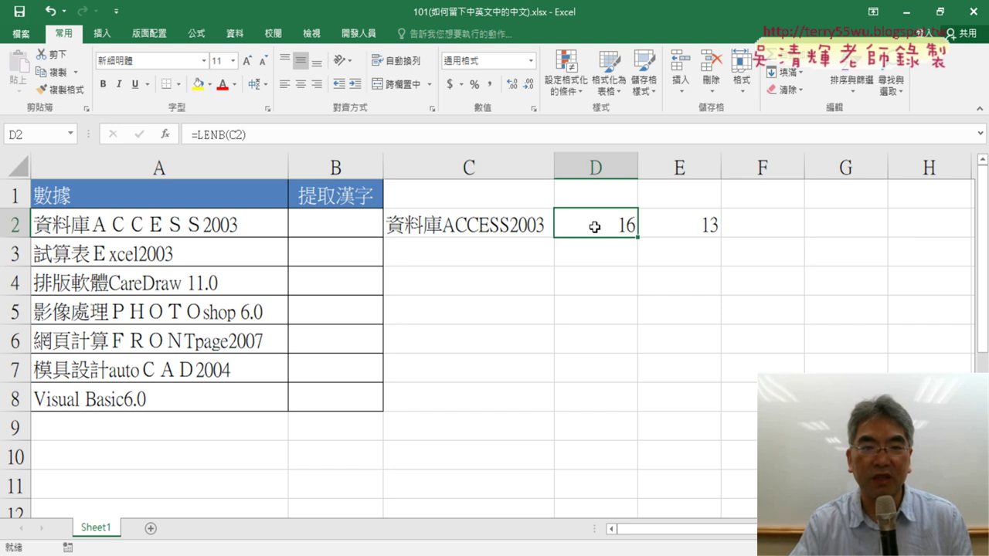
{"action": "left_click", "coordinate": [688, 230]}
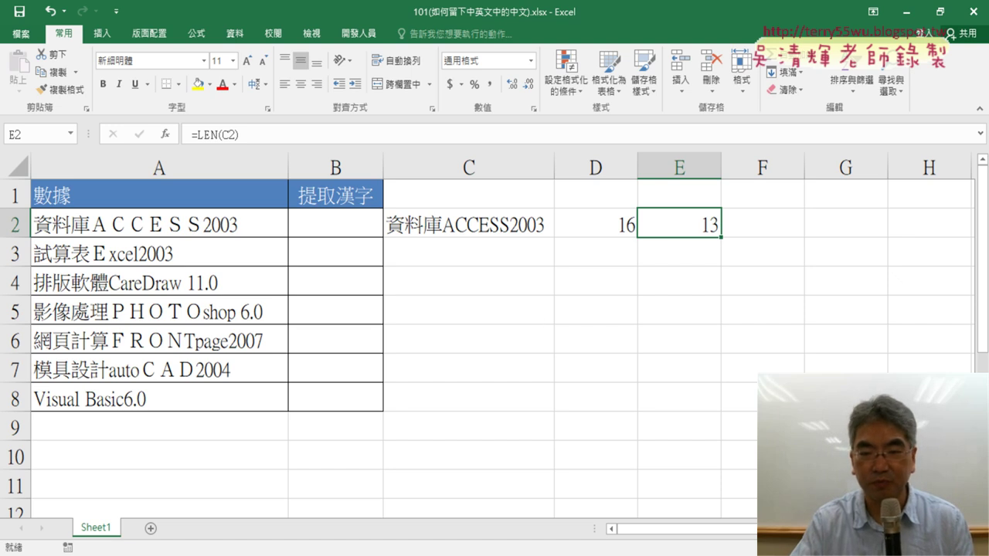
{"action": "key", "text": "alt+Tab"}
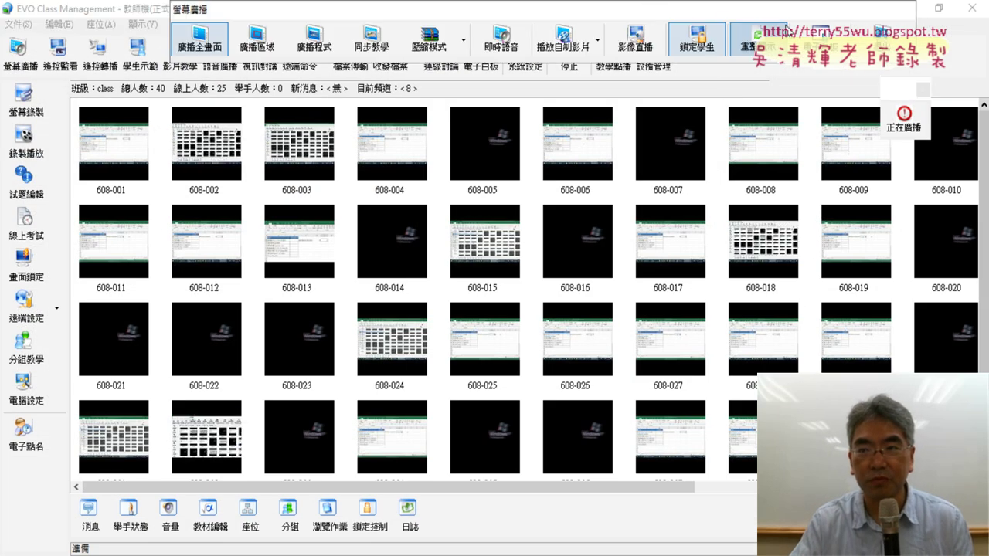